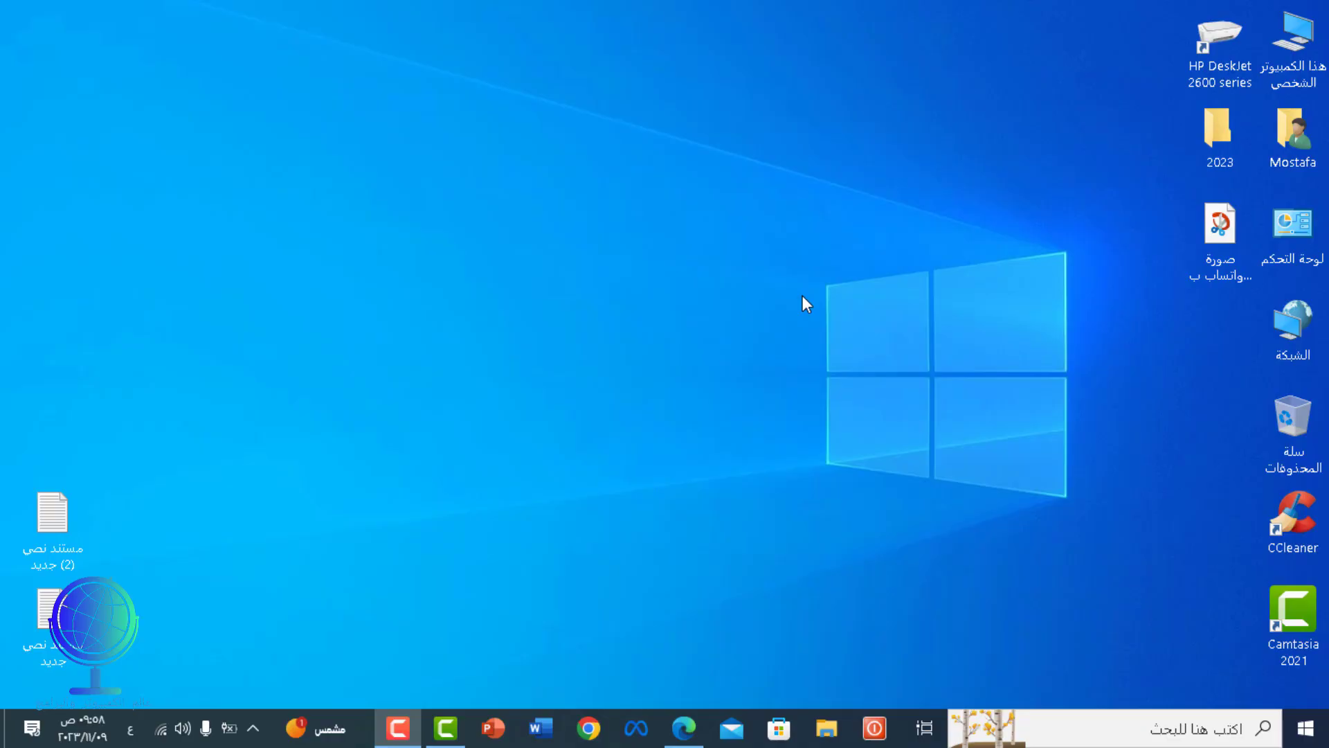
- Switch to Edge, open the WinMemoryCleaner GitHub repository from the copied address, and dismiss the offer to translate the page
left_click(698, 720)
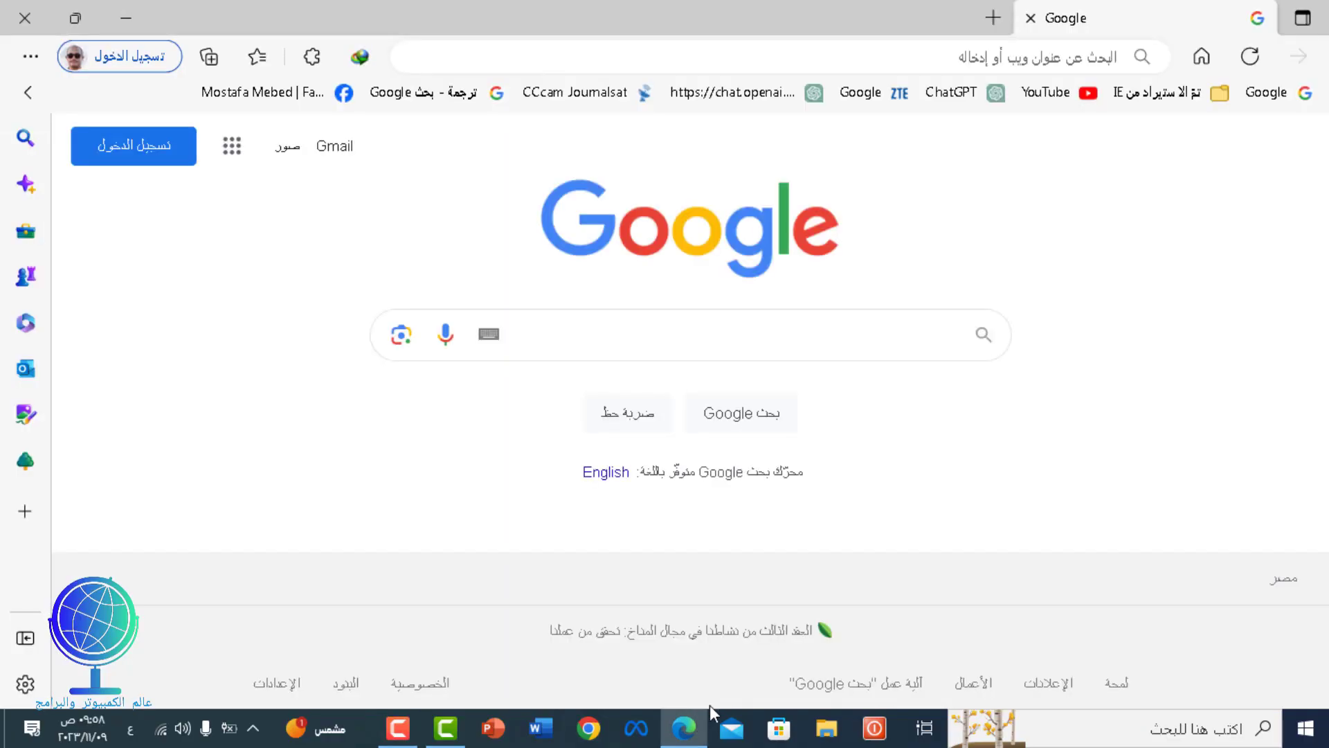
left_click(1017, 56)
right_click(1017, 55)
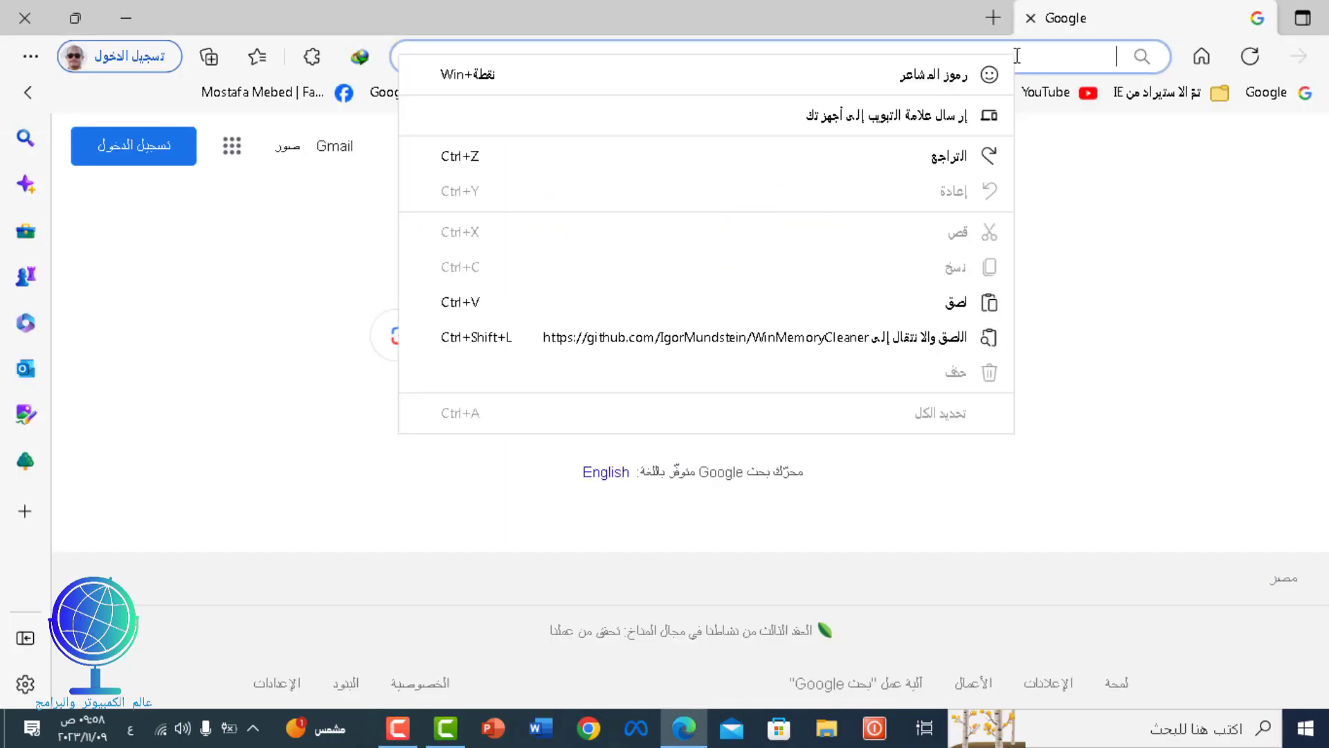
left_click(970, 304)
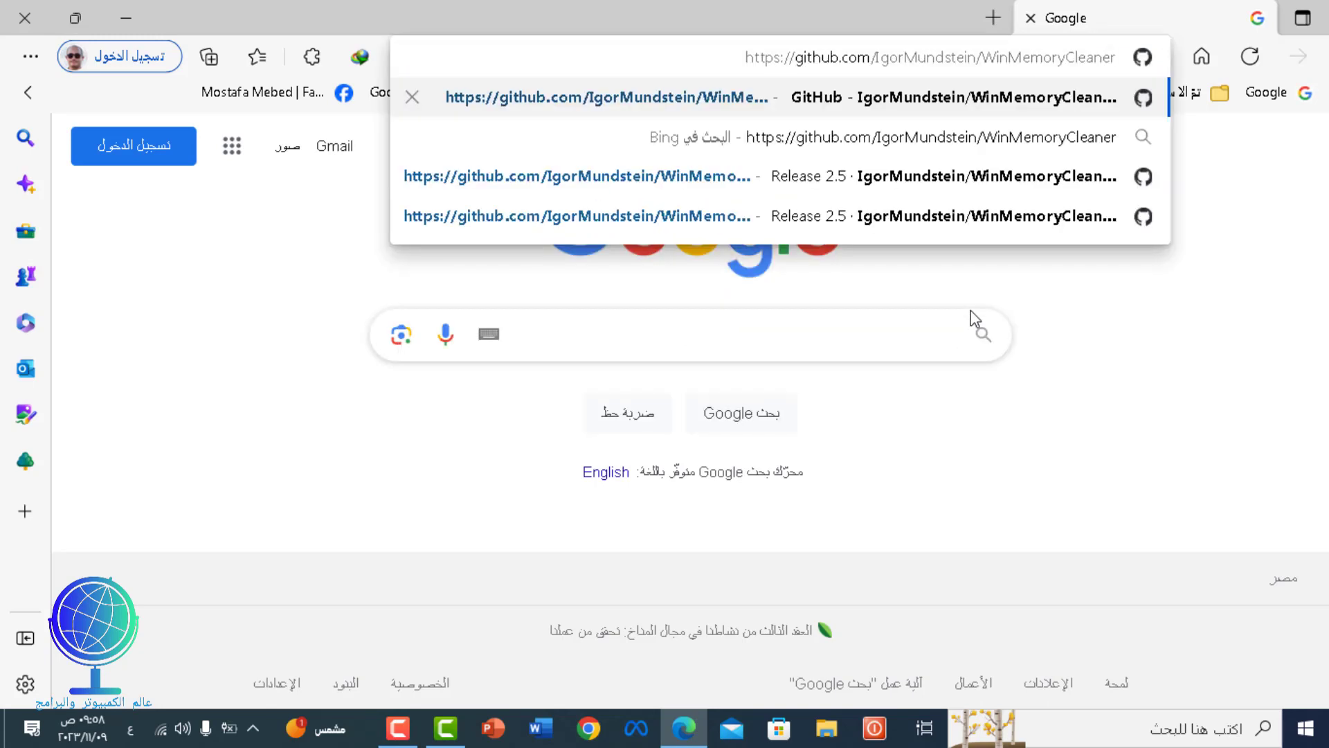
key("Return")
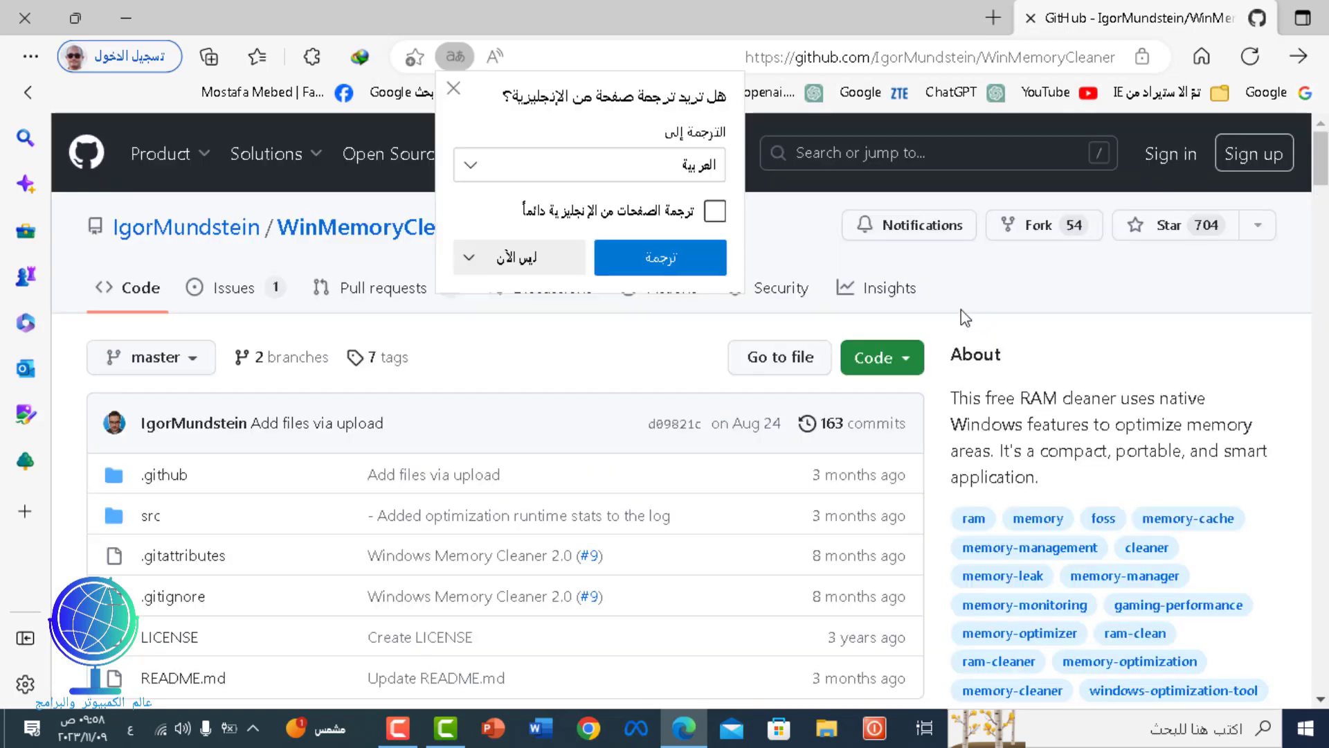
left_click(575, 256)
left_click(541, 297)
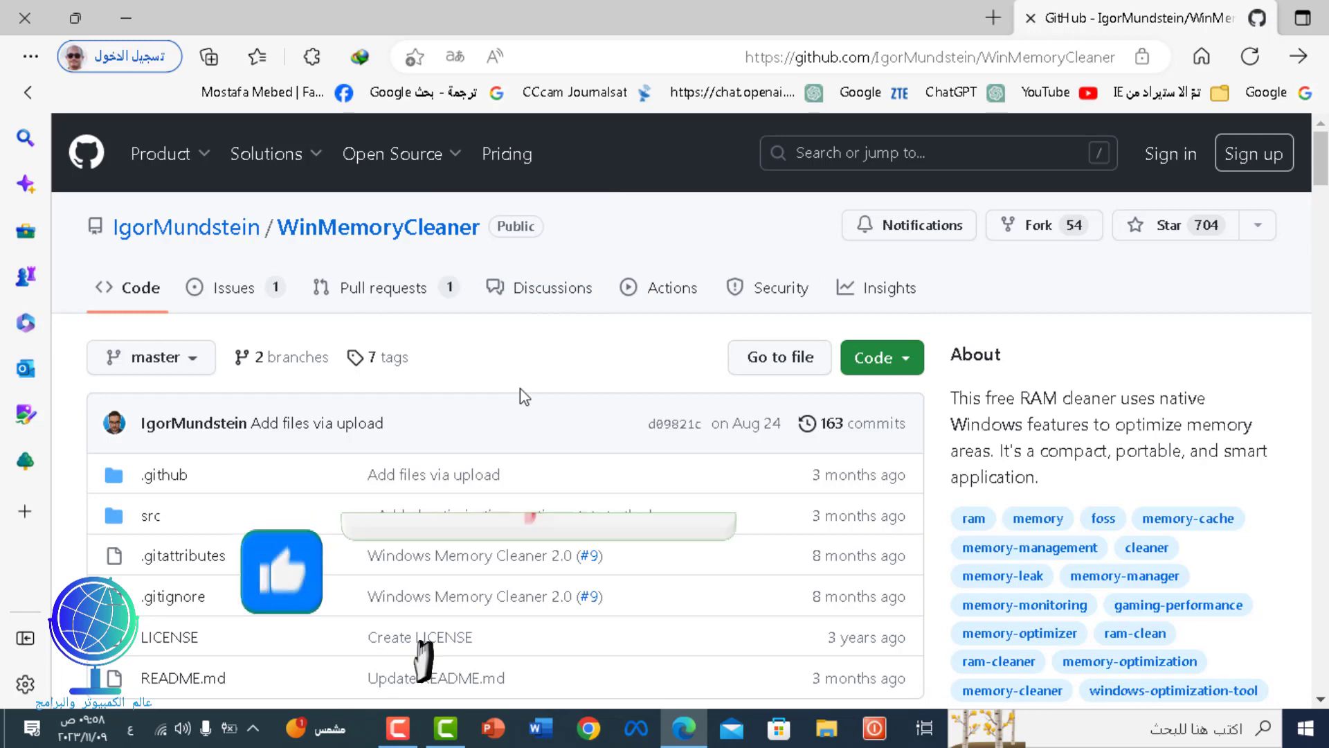
- Open the WinMemoryCleaner 2.5 release page from the downloads badge in the repository's README
scroll(521, 389, "down", 5)
scroll(524, 483, "down", 2)
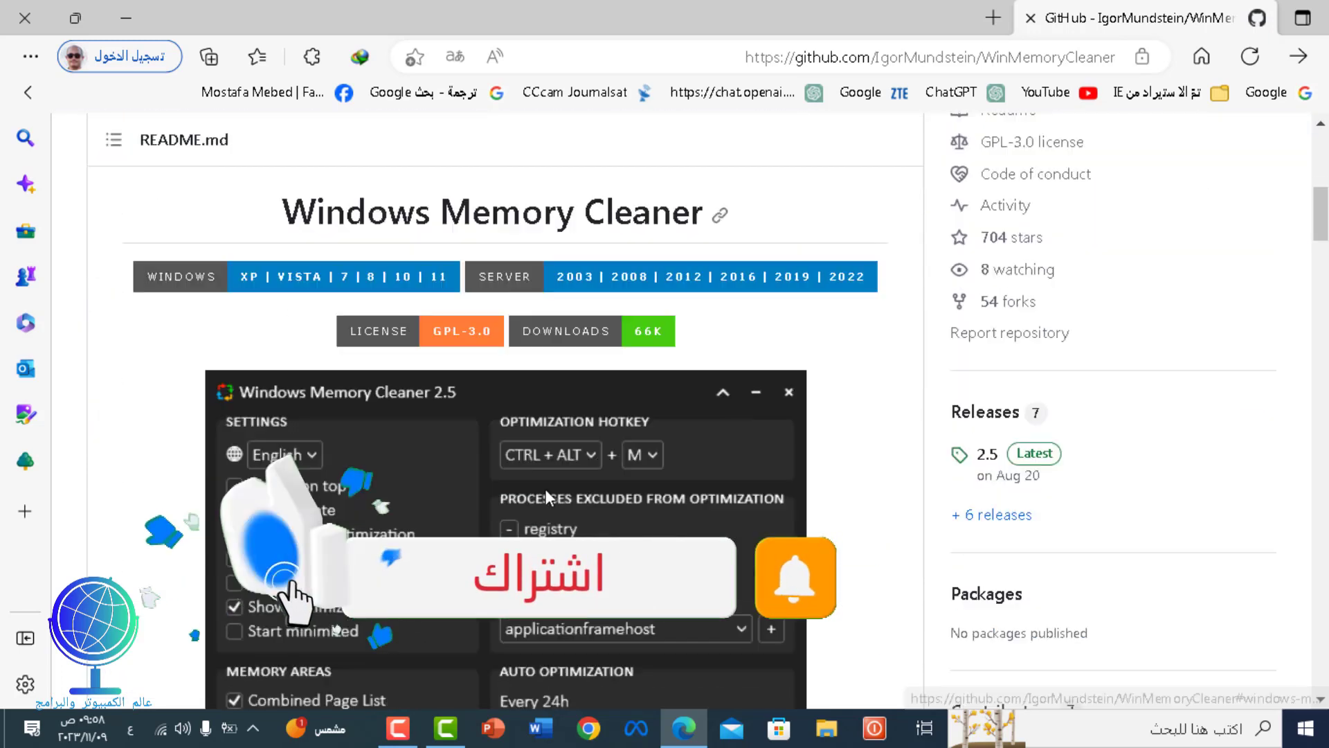
left_click(570, 340)
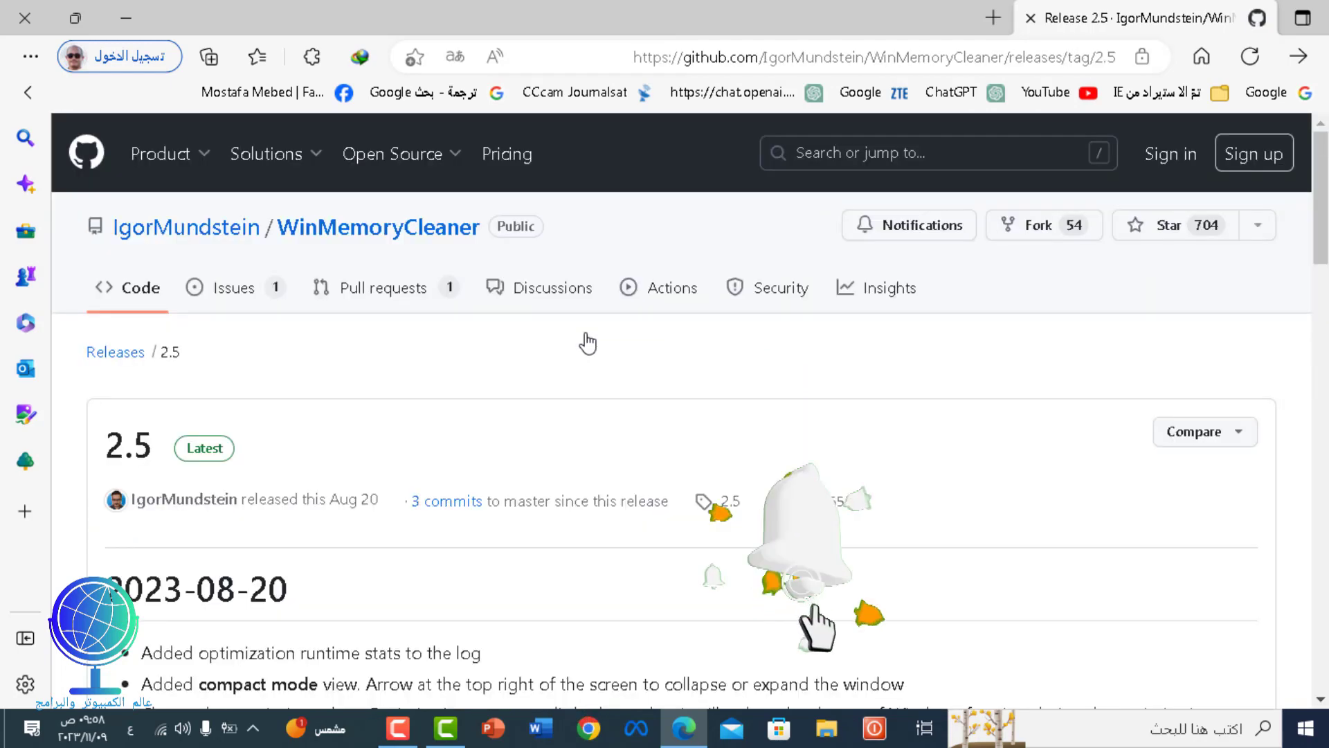
- Download WinMemoryCleaner.zip from the release assets, then close the browser and the completed-download dialog
scroll(585, 346, "down", 15)
scroll(583, 367, "down", 10)
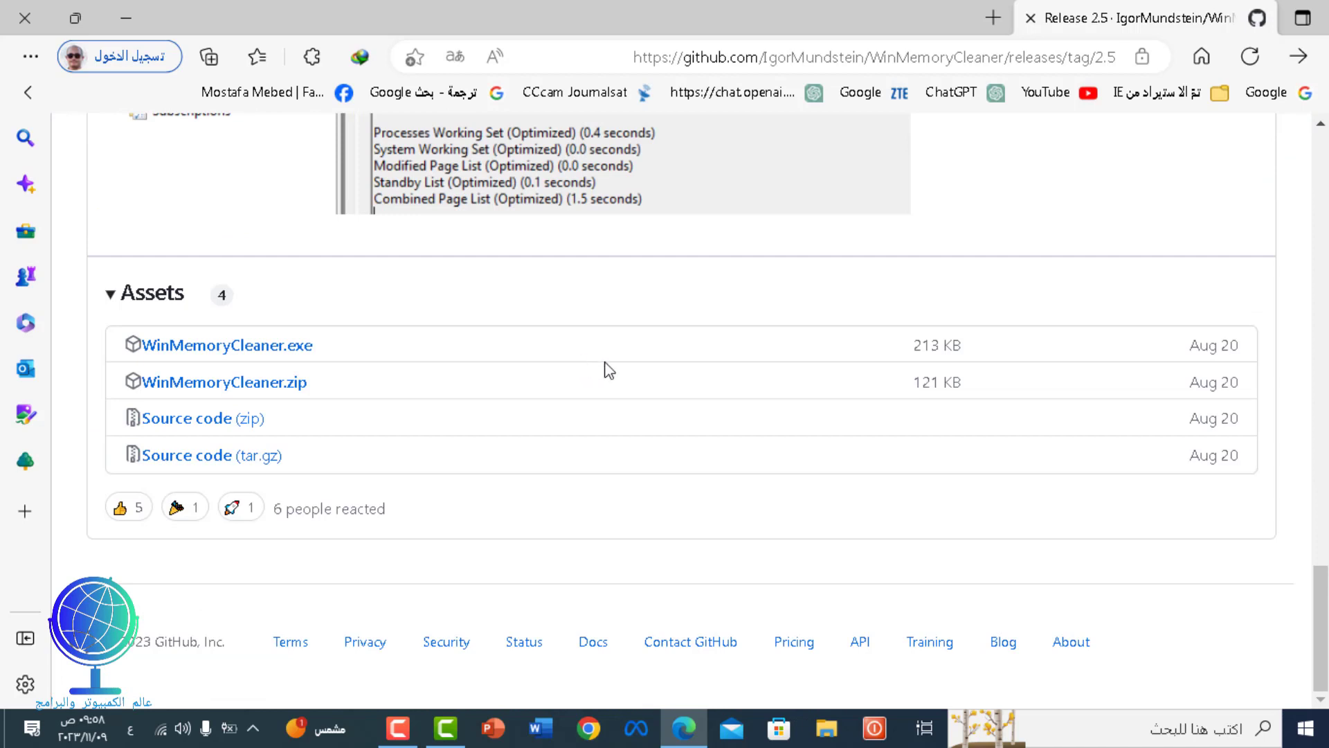
left_click(210, 385)
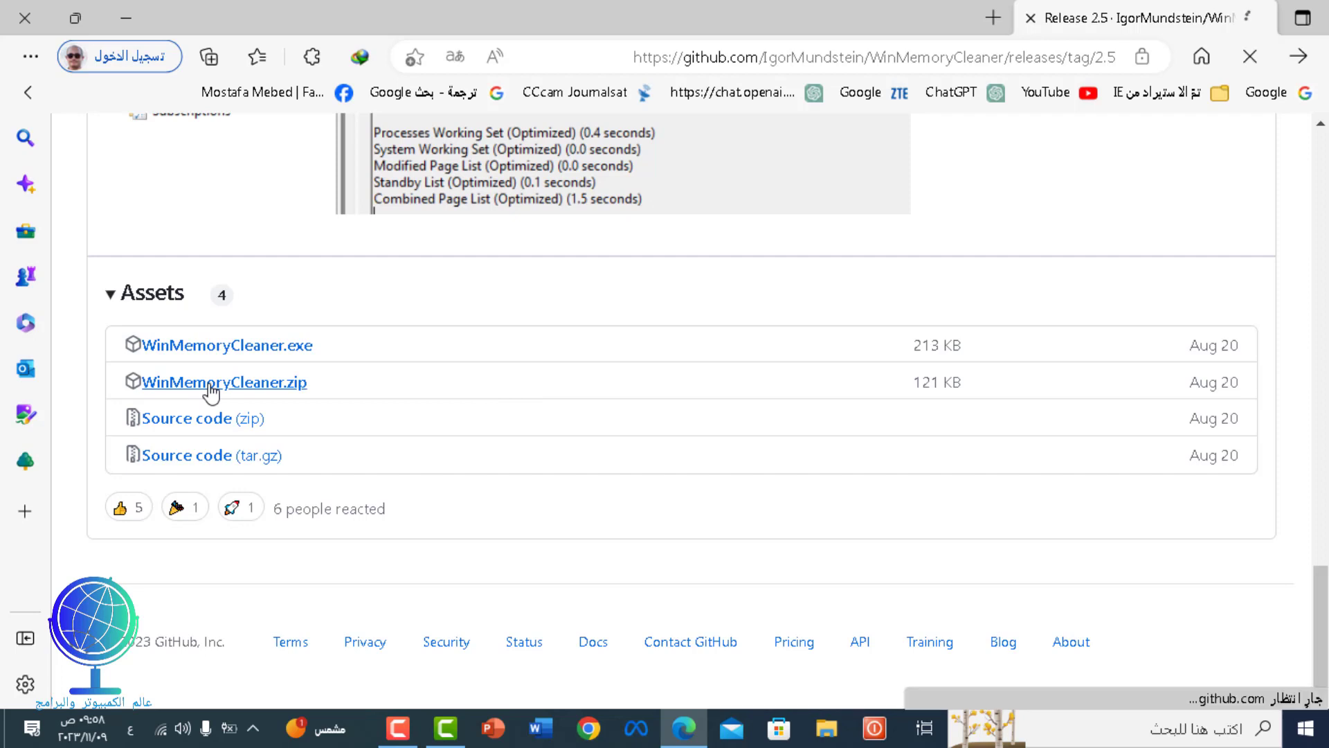
left_click(626, 460)
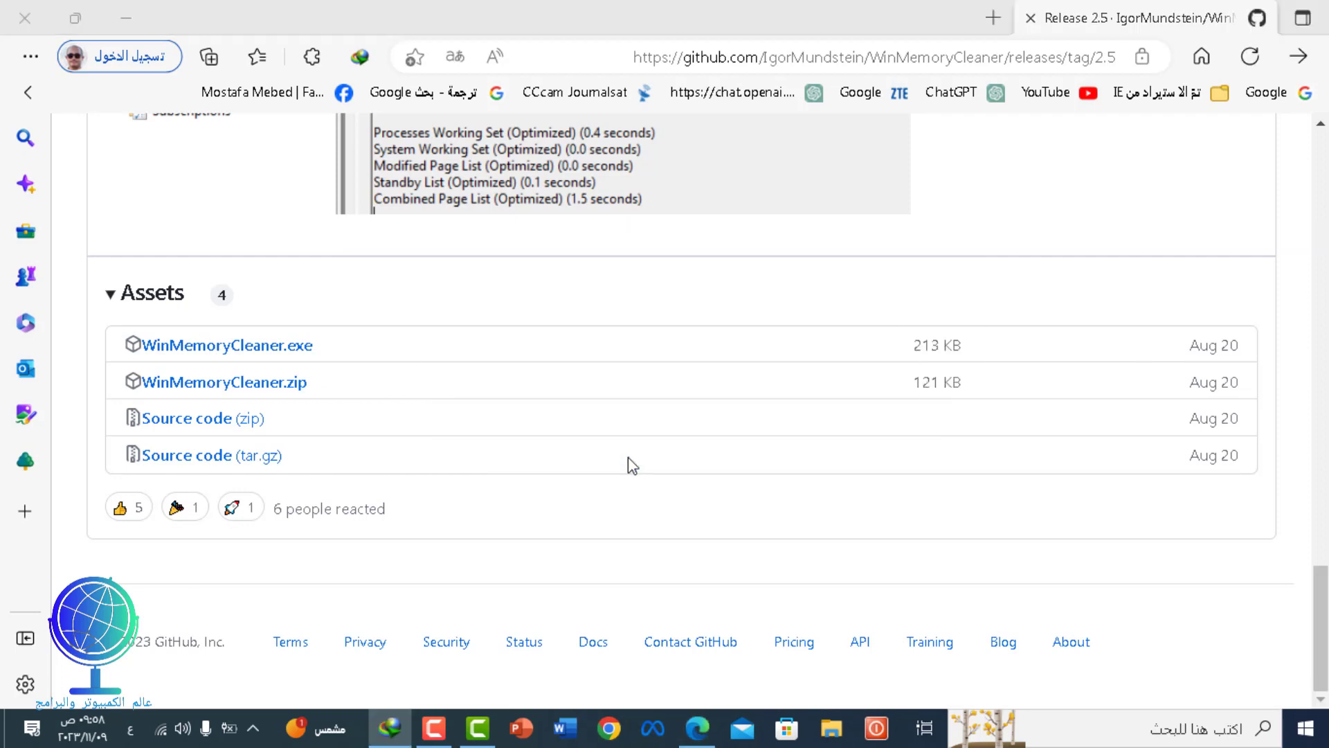
left_click(26, 19)
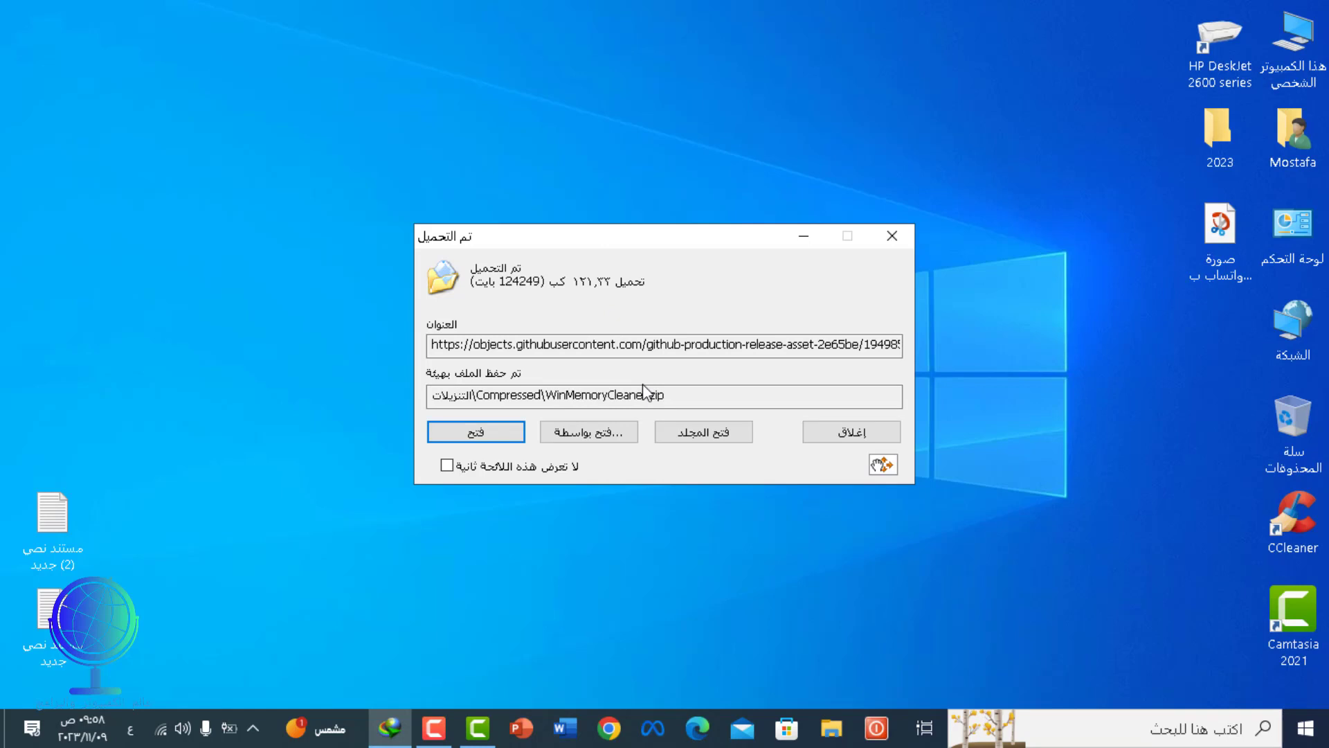
left_click(849, 432)
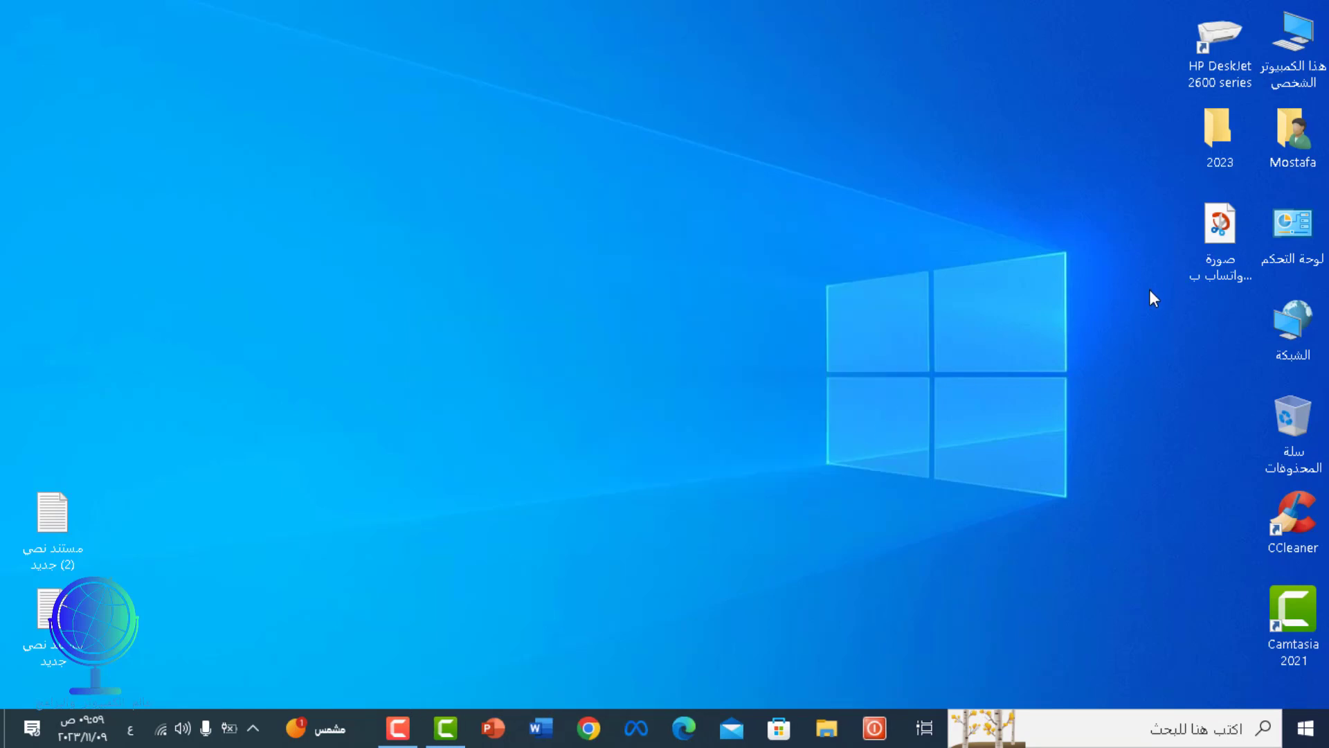
- Move the WinMemoryCleaner archive from the Compressed folder in Downloads to the desktop
double_click(1284, 134)
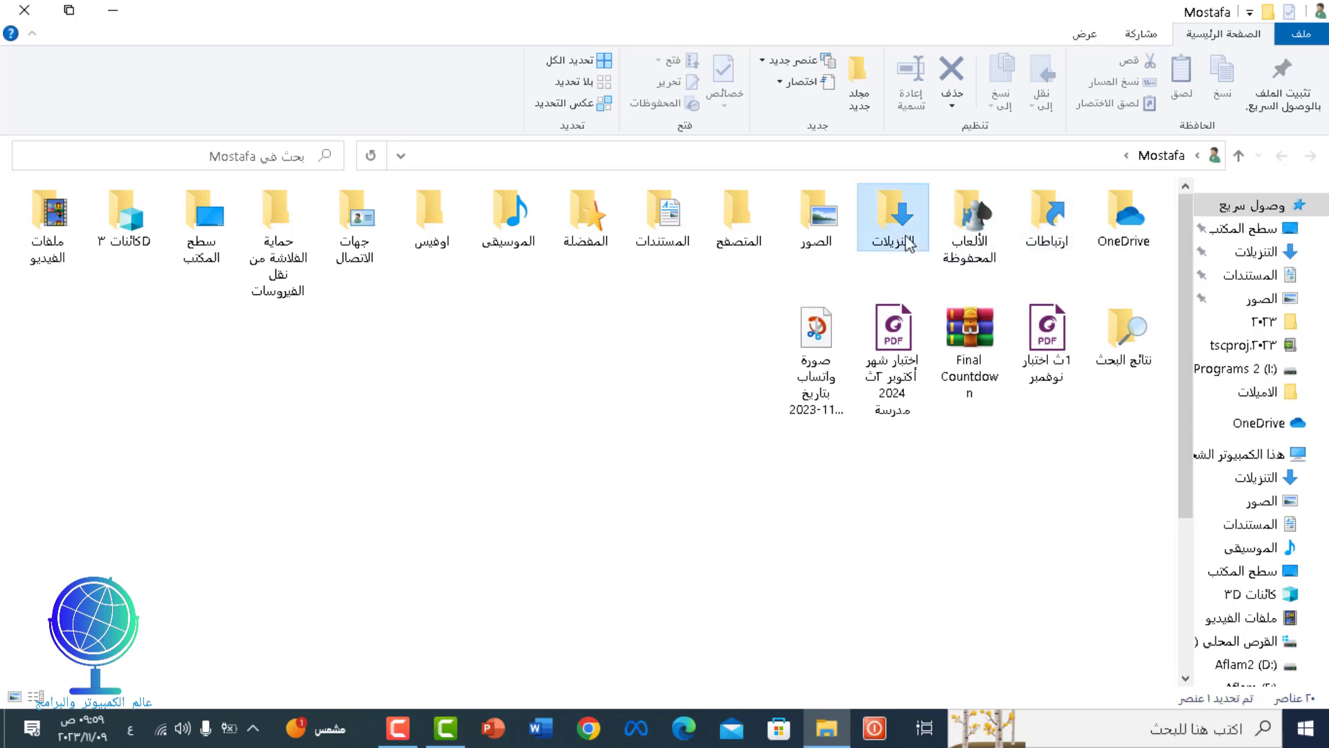
double_click(900, 236)
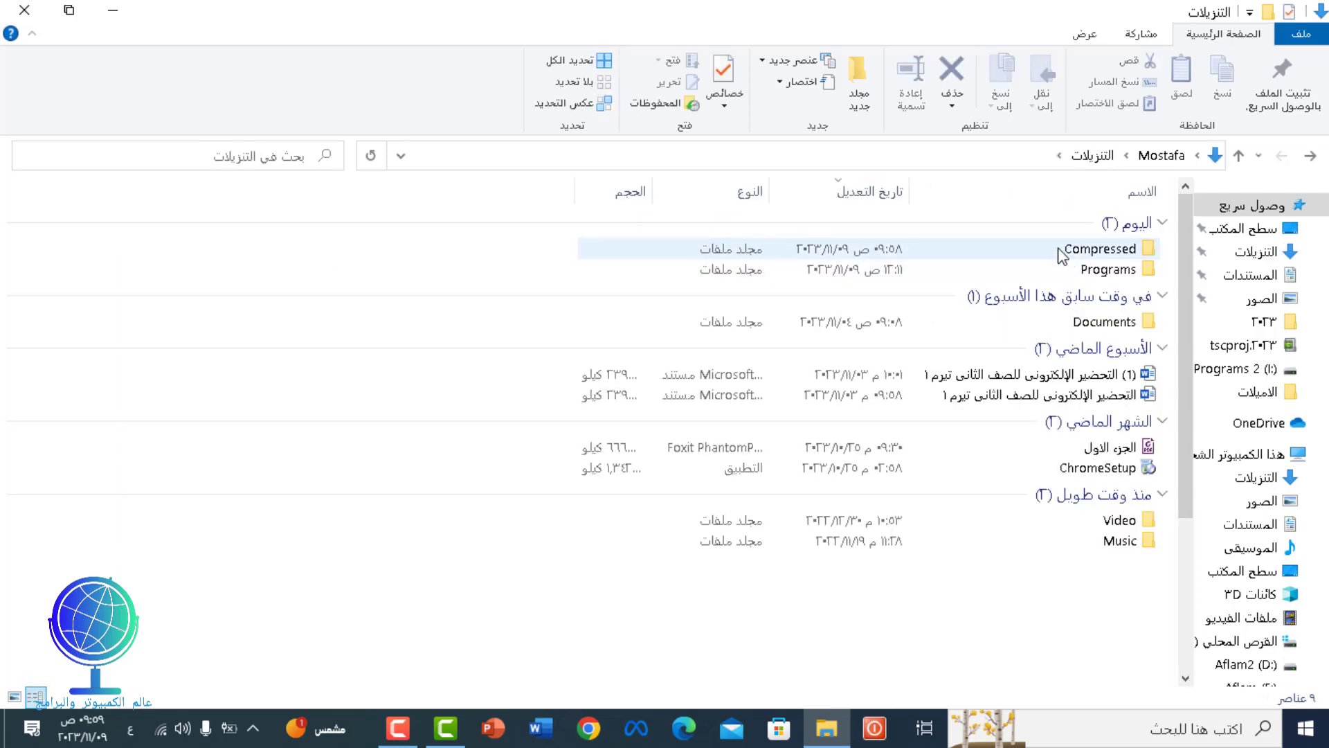
double_click(1060, 251)
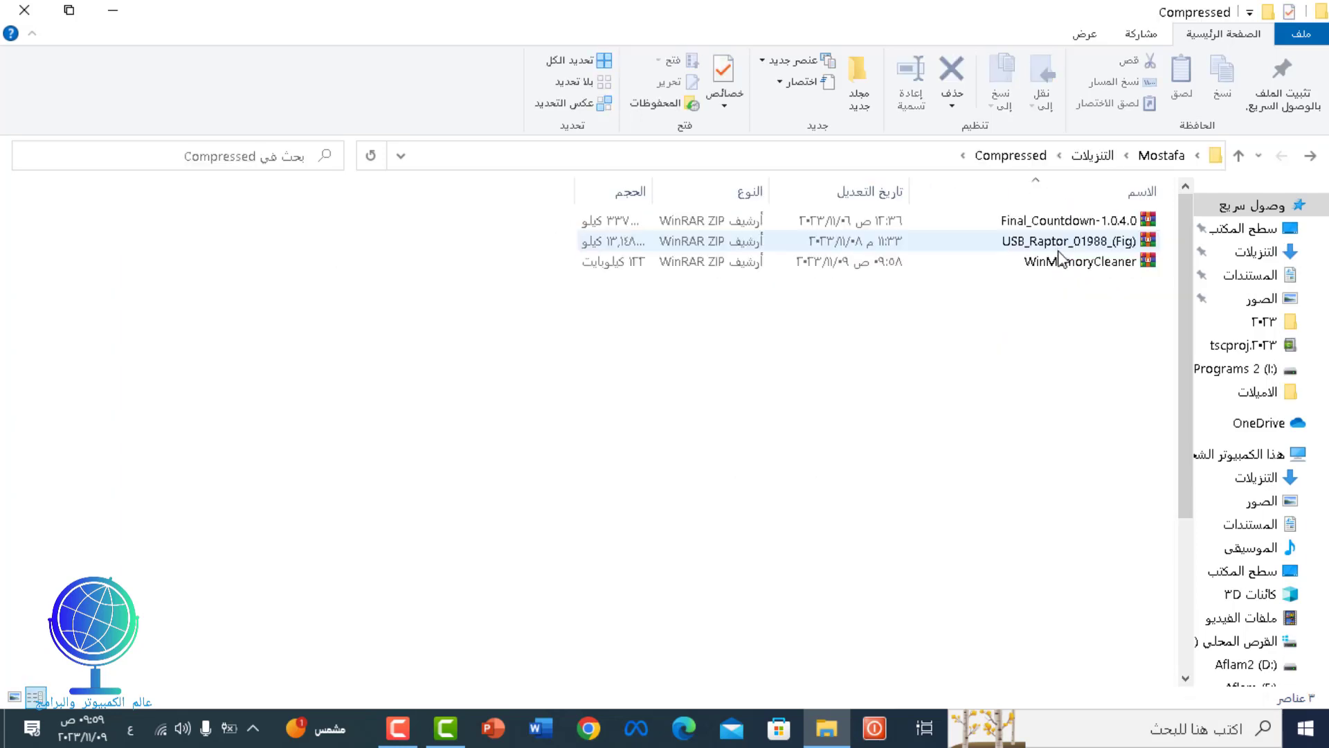
right_click(1061, 264)
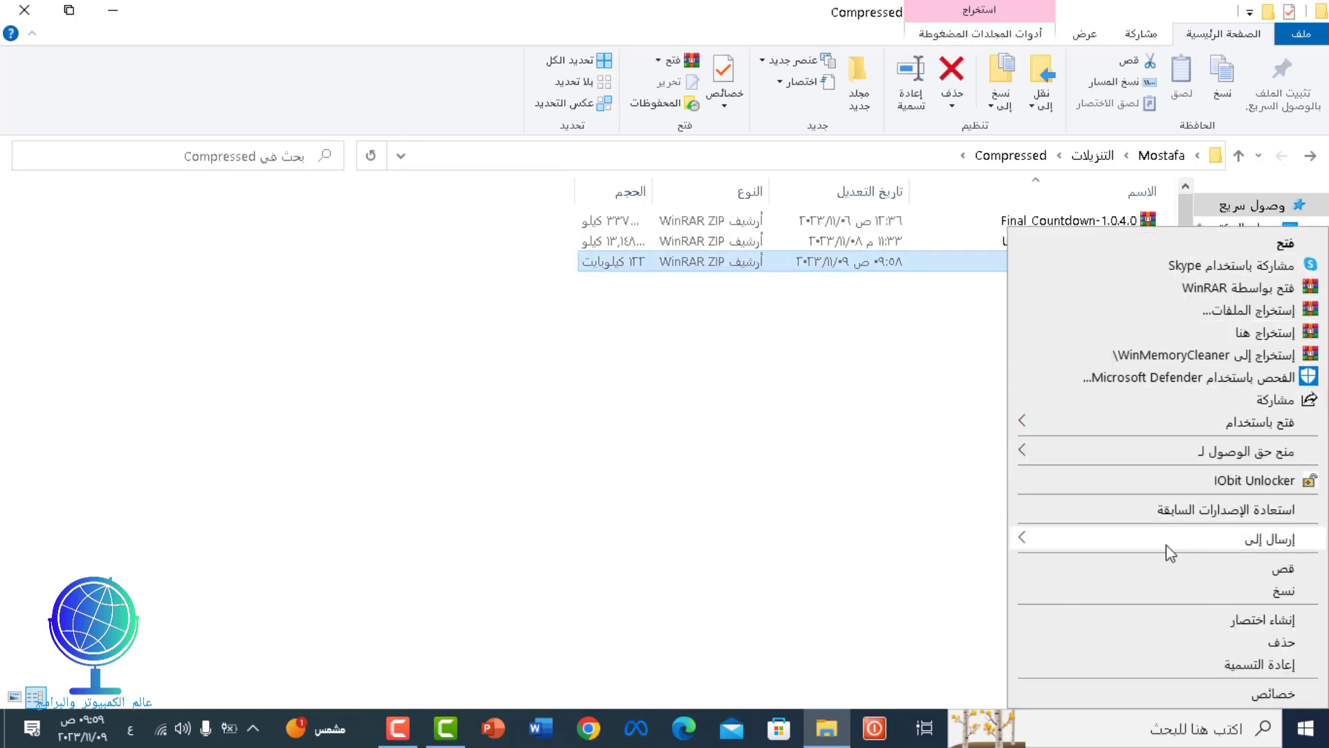
left_click(1180, 566)
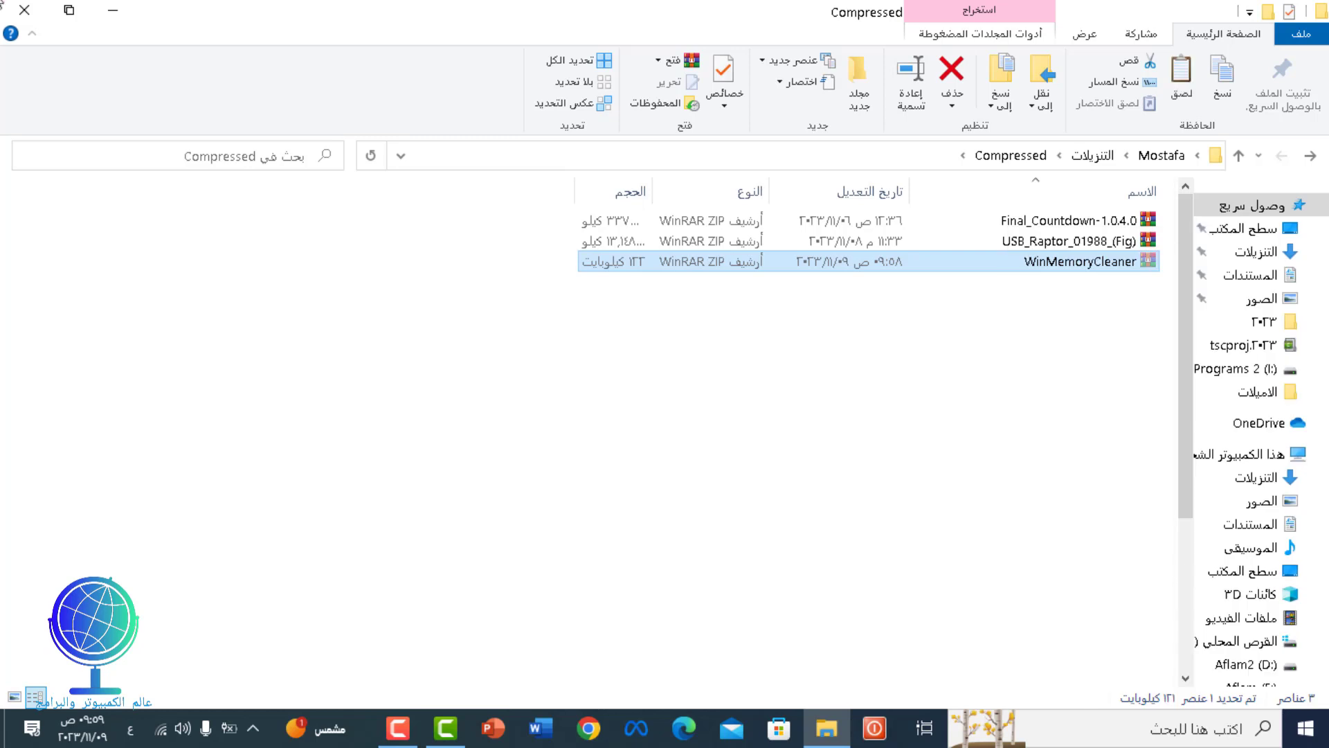
left_click(39, 5)
right_click(231, 191)
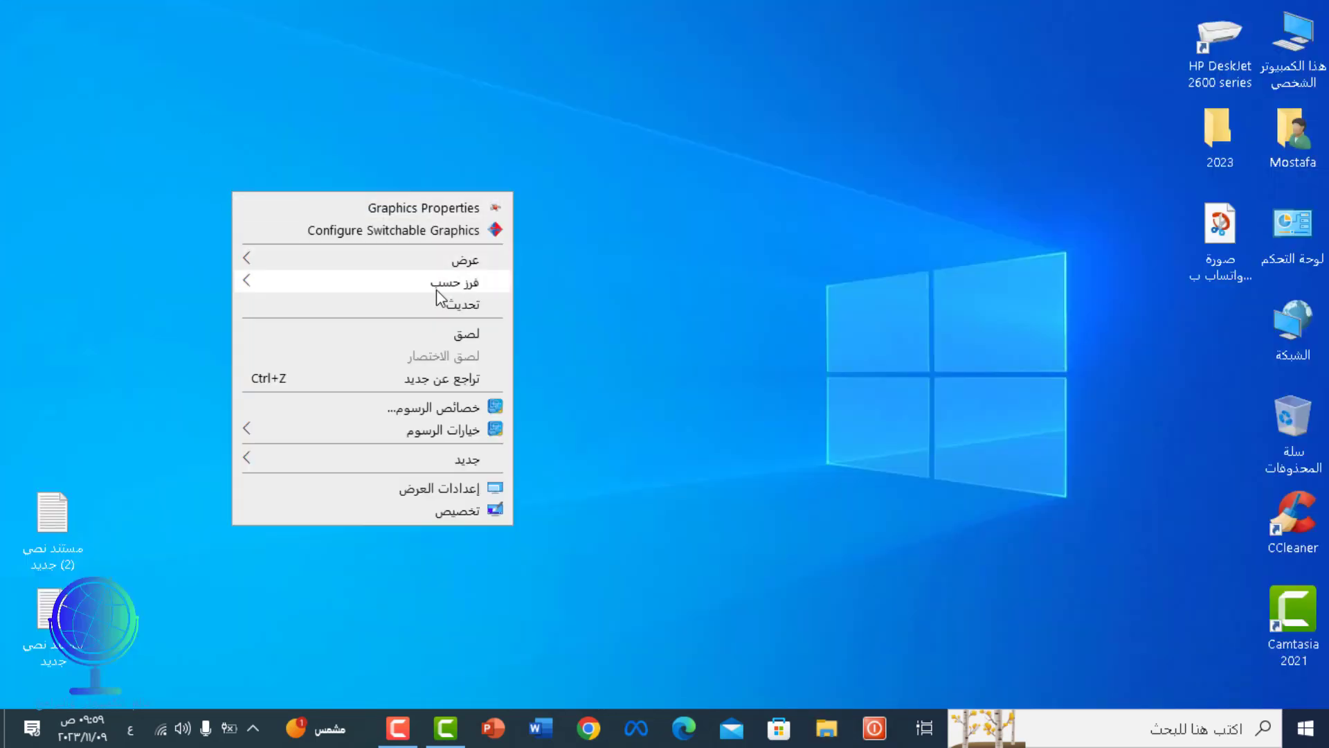
left_click(471, 332)
left_click(210, 143)
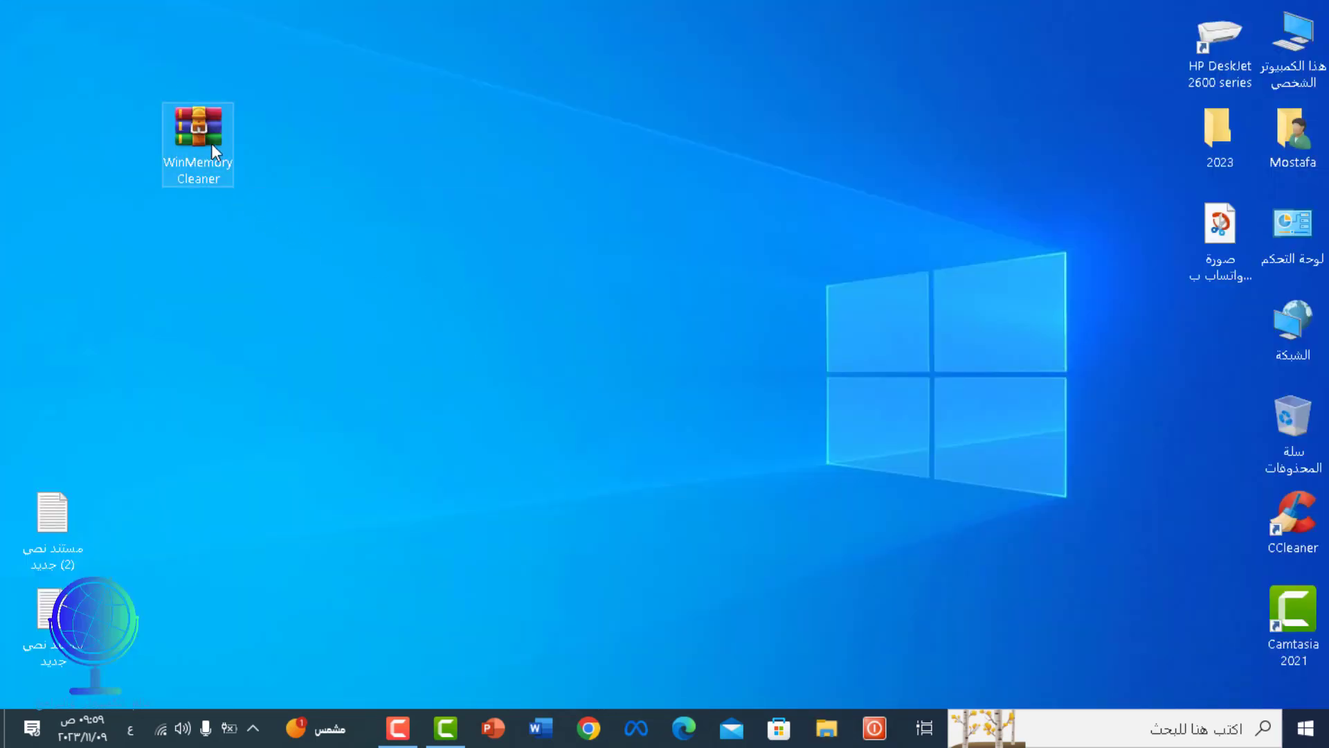
- Place the WinMemoryCleaner archive in an open area of the desktop and extract its contents onto the desktop
left_click_drag(211, 143, 567, 199)
right_click(567, 198)
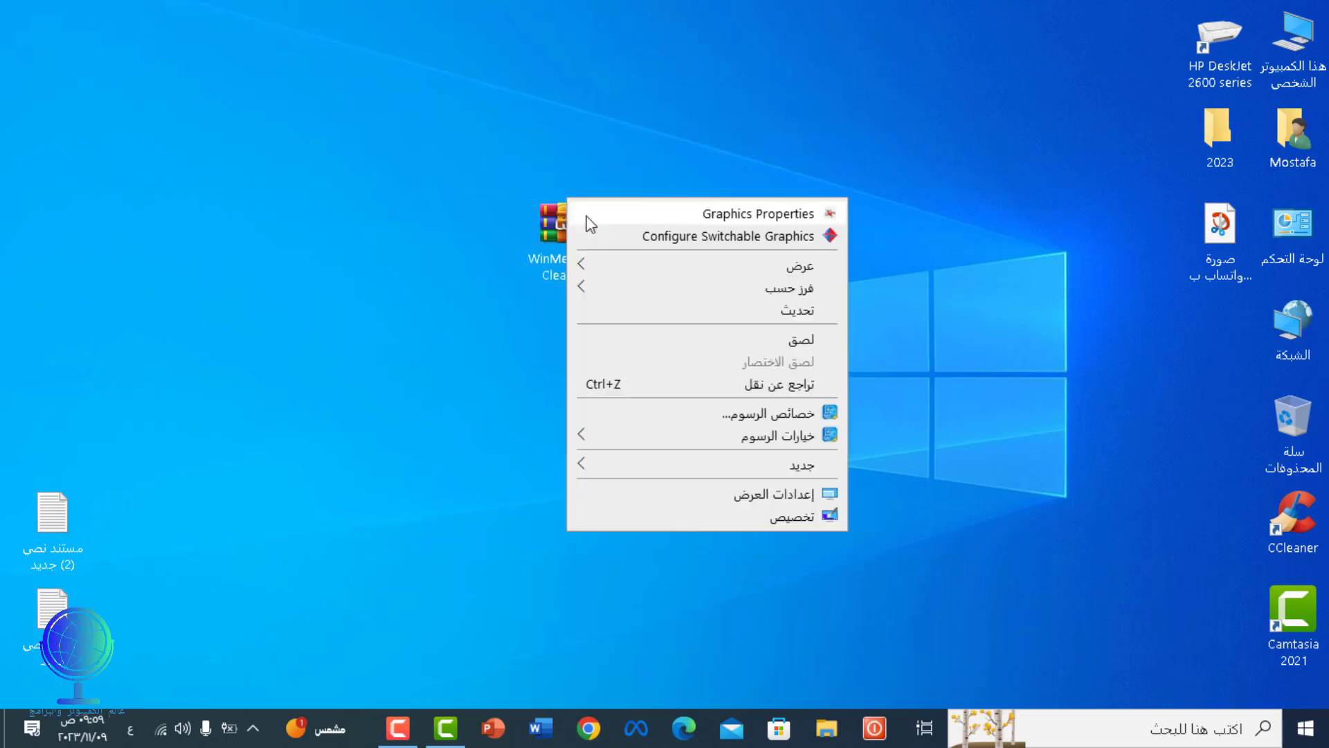
left_click(547, 233)
right_click(547, 232)
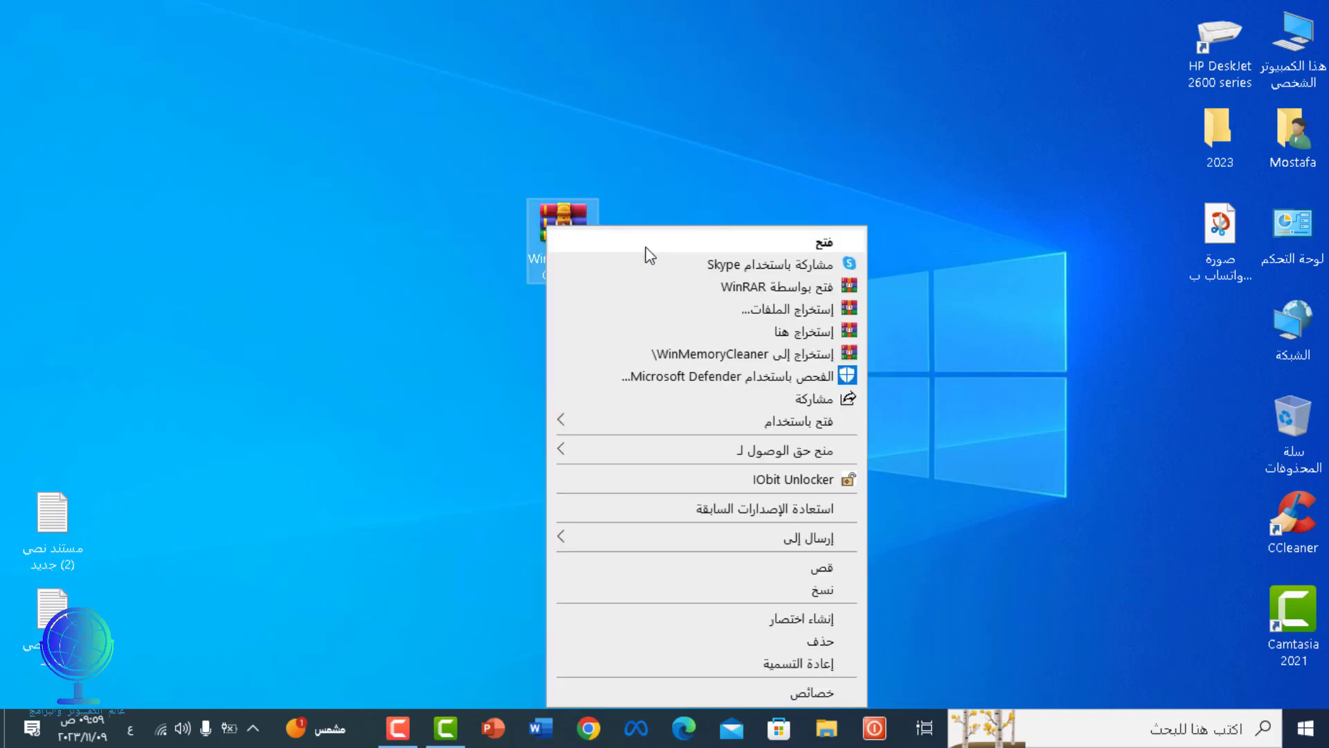
left_click(761, 354)
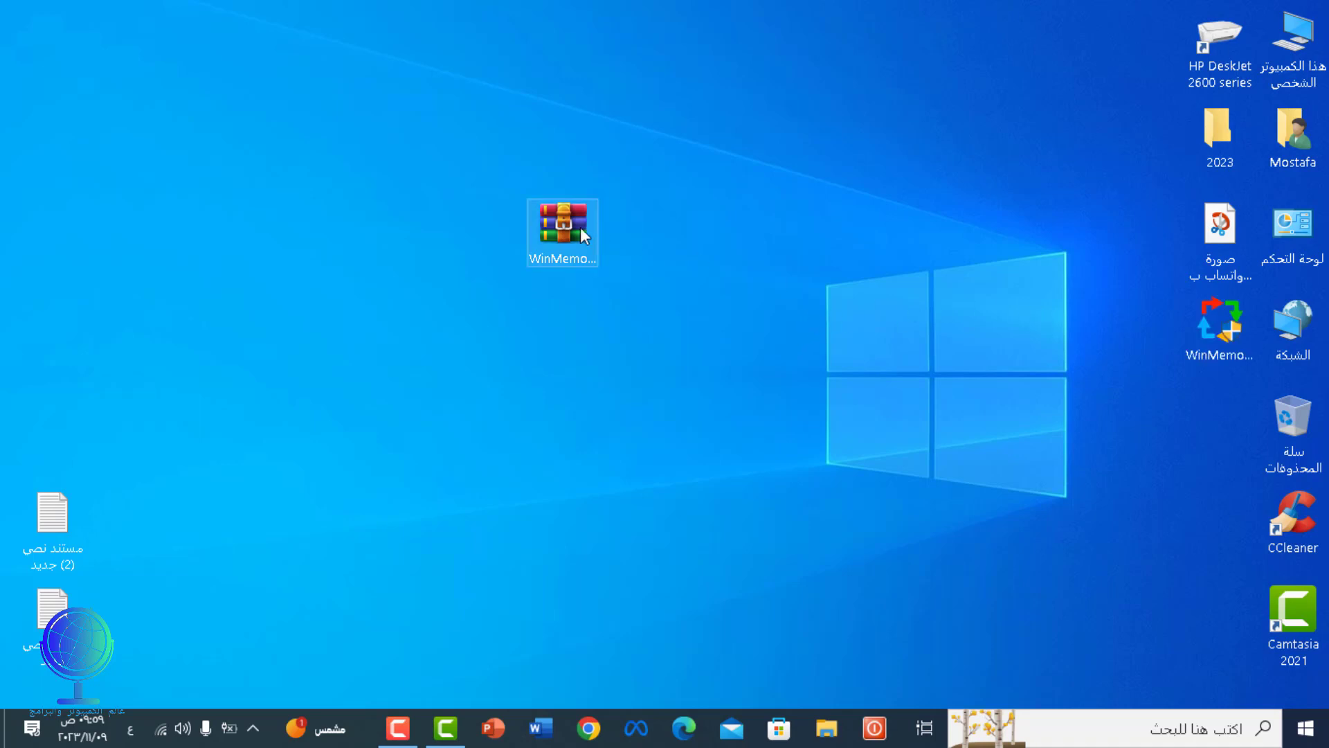
- Move the archive aside, place the extracted WinMemoryCleaner program near the middle of the desktop, and launch it
left_click_drag(579, 227, 107, 189)
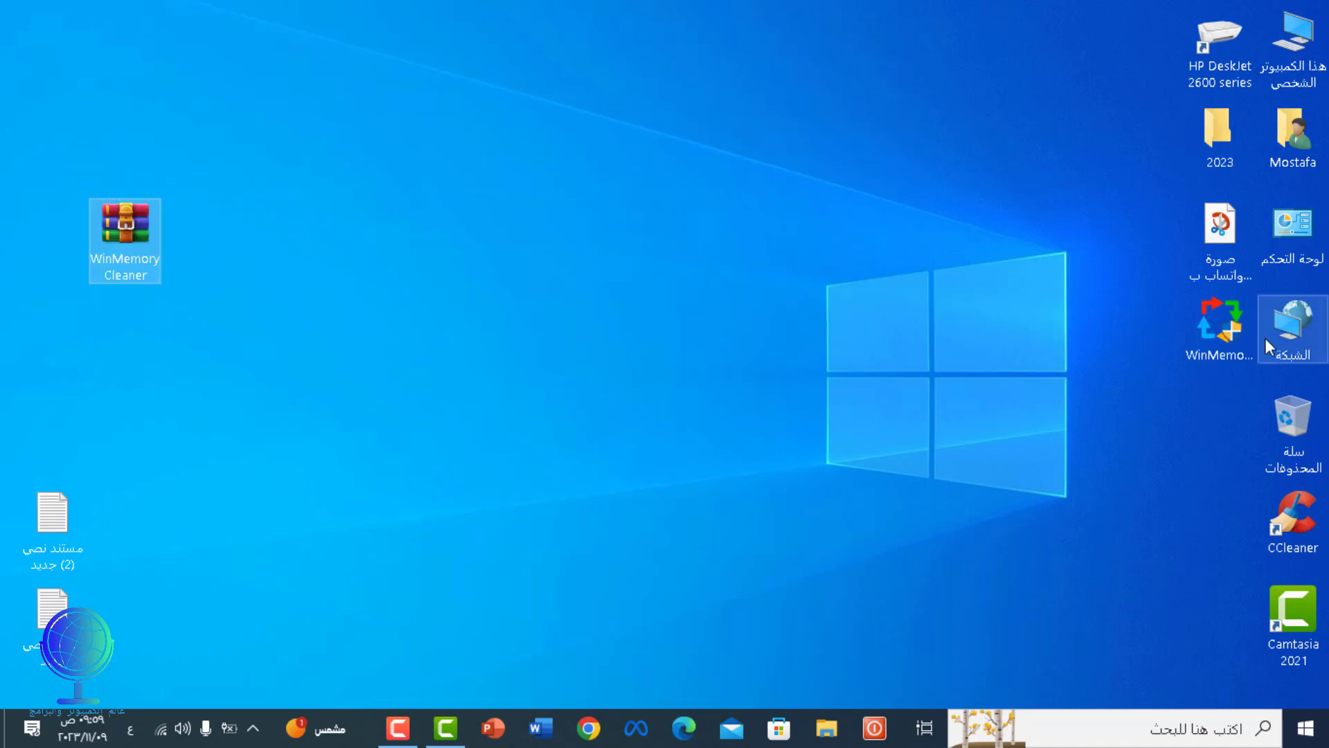
left_click(1201, 329)
left_click_drag(1202, 328, 632, 266)
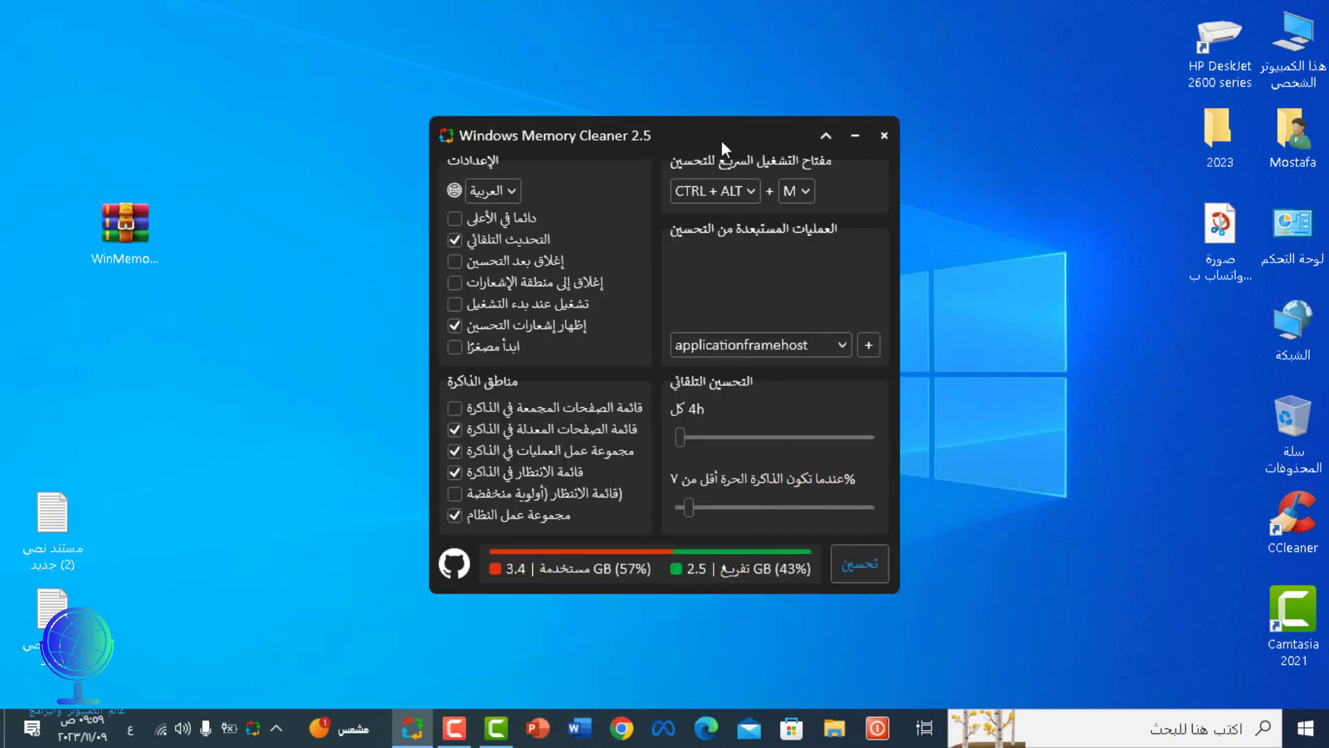
- Reposition the Windows Memory Cleaner window and change its interface language to English
left_click_drag(722, 137, 834, 141)
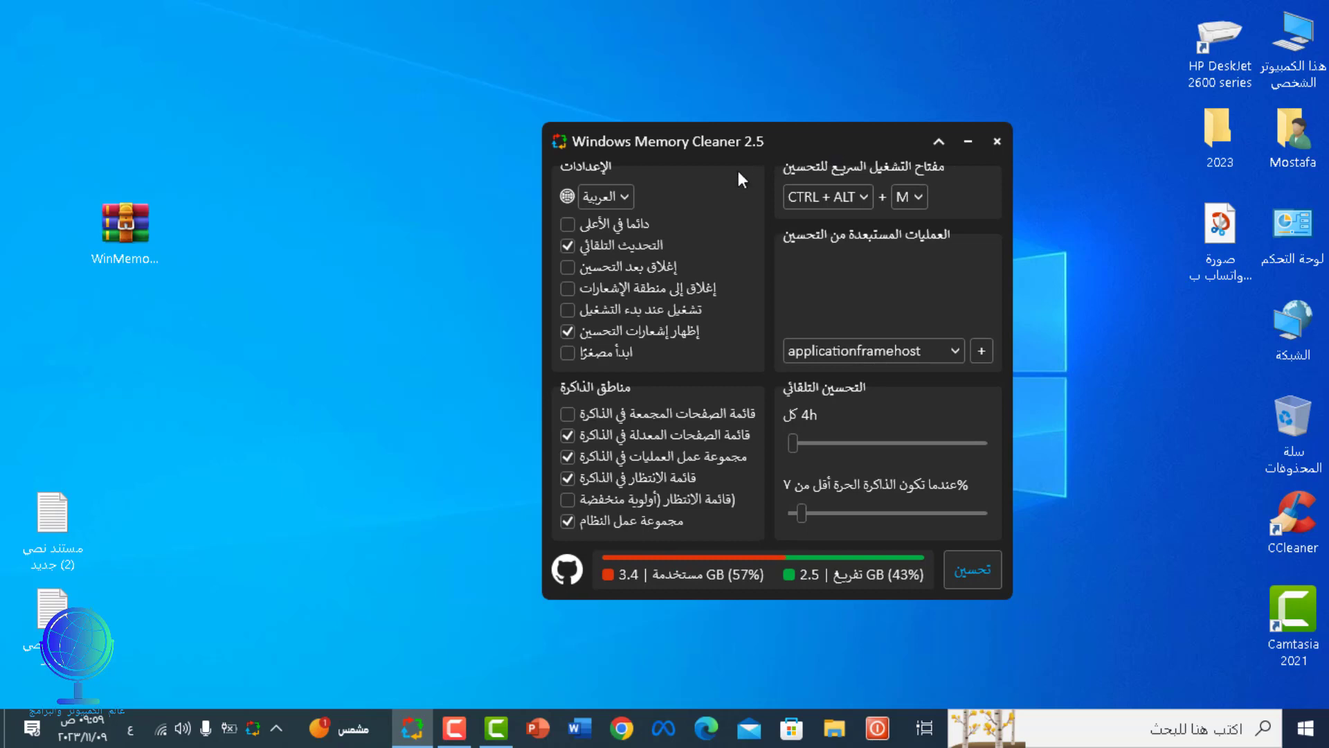
left_click(622, 196)
left_click_drag(626, 310, 630, 239)
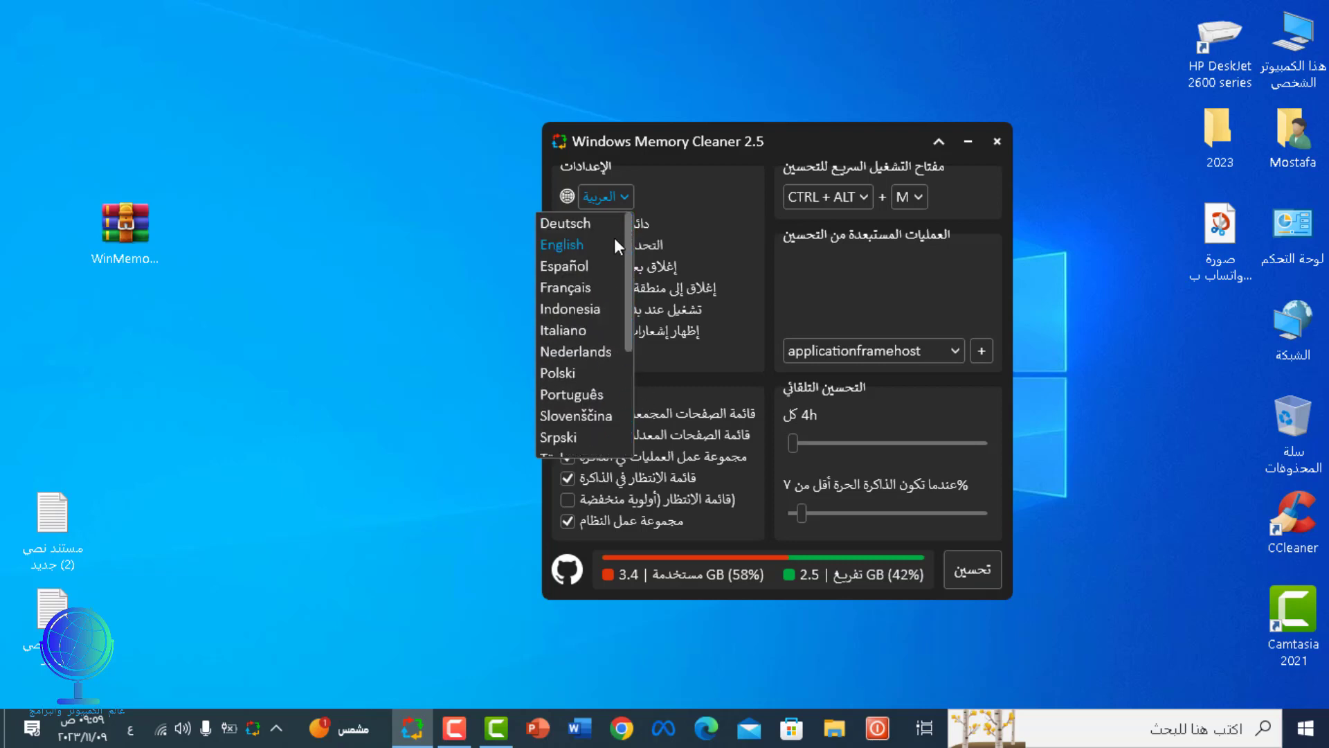
left_click(613, 239)
- Switch the Windows Memory Cleaner interface language back to Arabic (العربية)
left_click(633, 196)
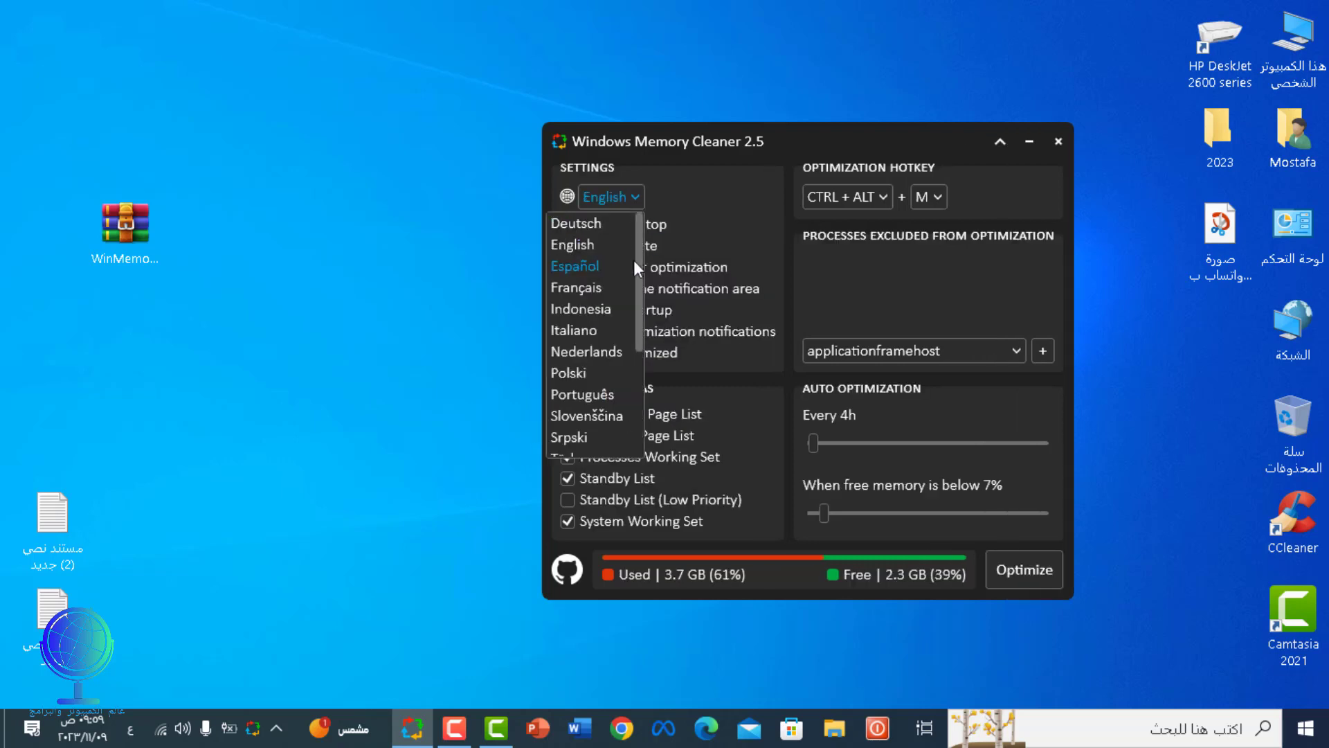
left_click_drag(635, 268, 642, 392)
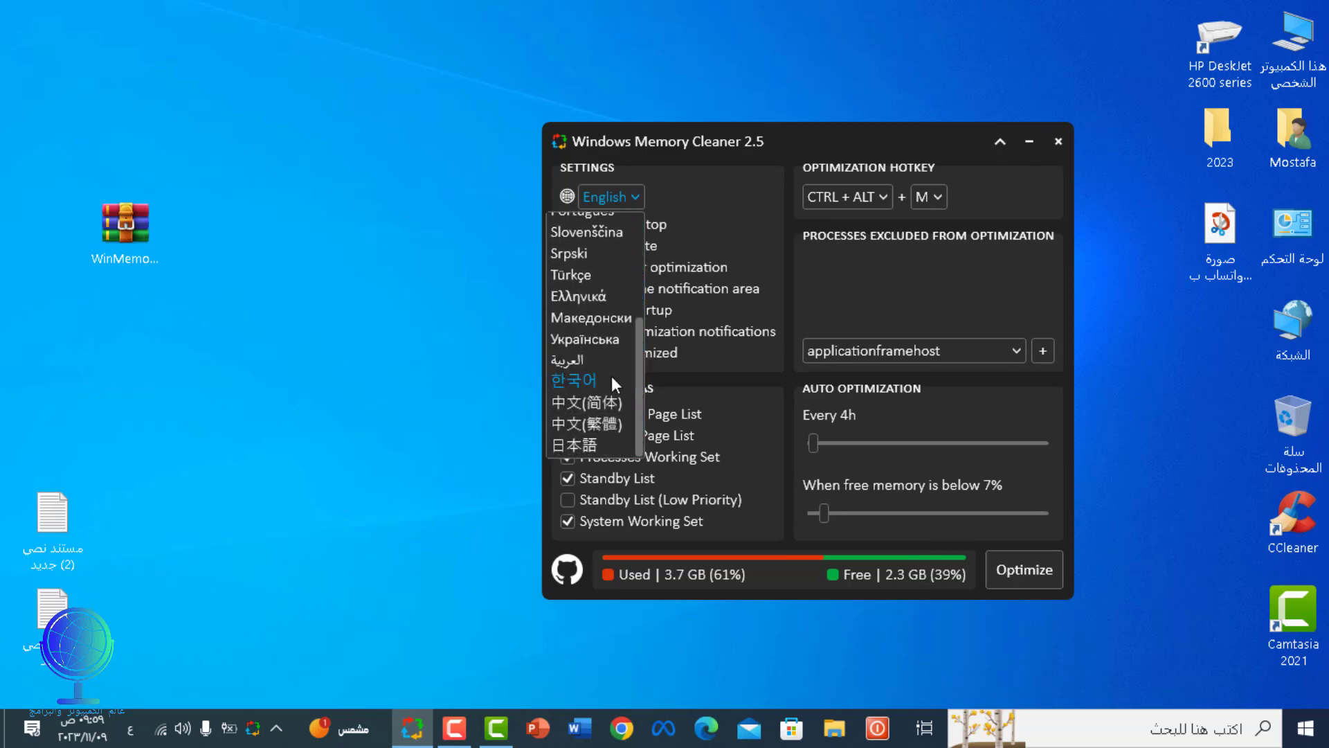
left_click(600, 354)
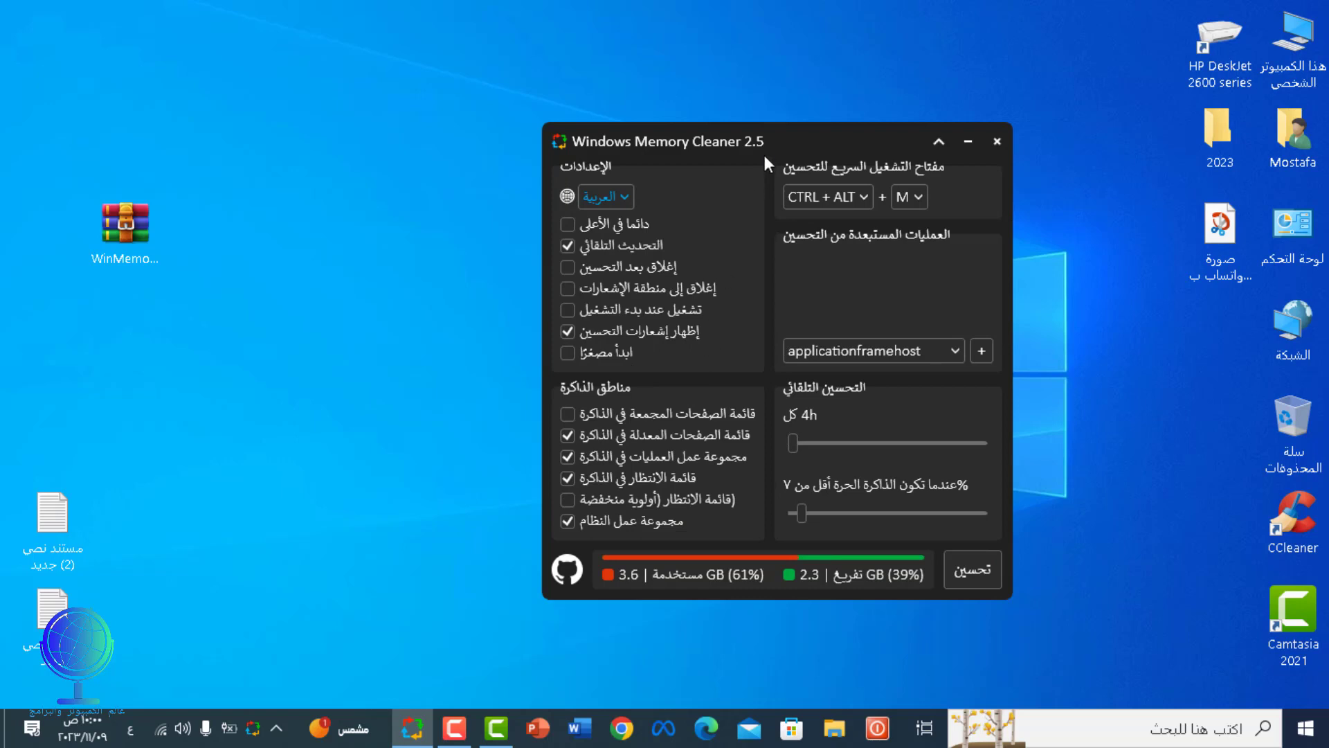
- Enable running at startup and set automatic optimization to every 4 h and when free memory is below 22%
mouse_move(770, 138)
left_mouse_down()
mouse_move(792, 114)
mouse_move(777, 153)
left_mouse_up()
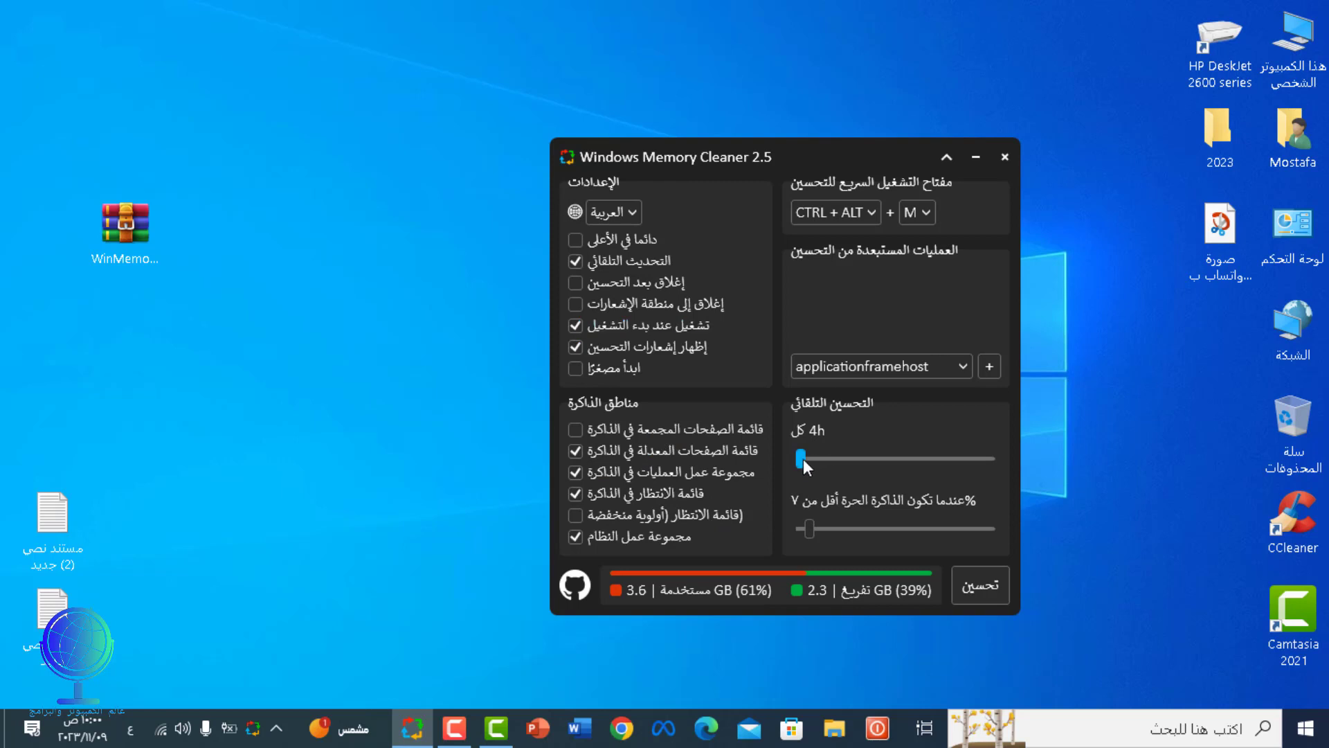
mouse_move(803, 458)
left_mouse_down()
mouse_move(951, 467)
mouse_move(791, 465)
left_mouse_up()
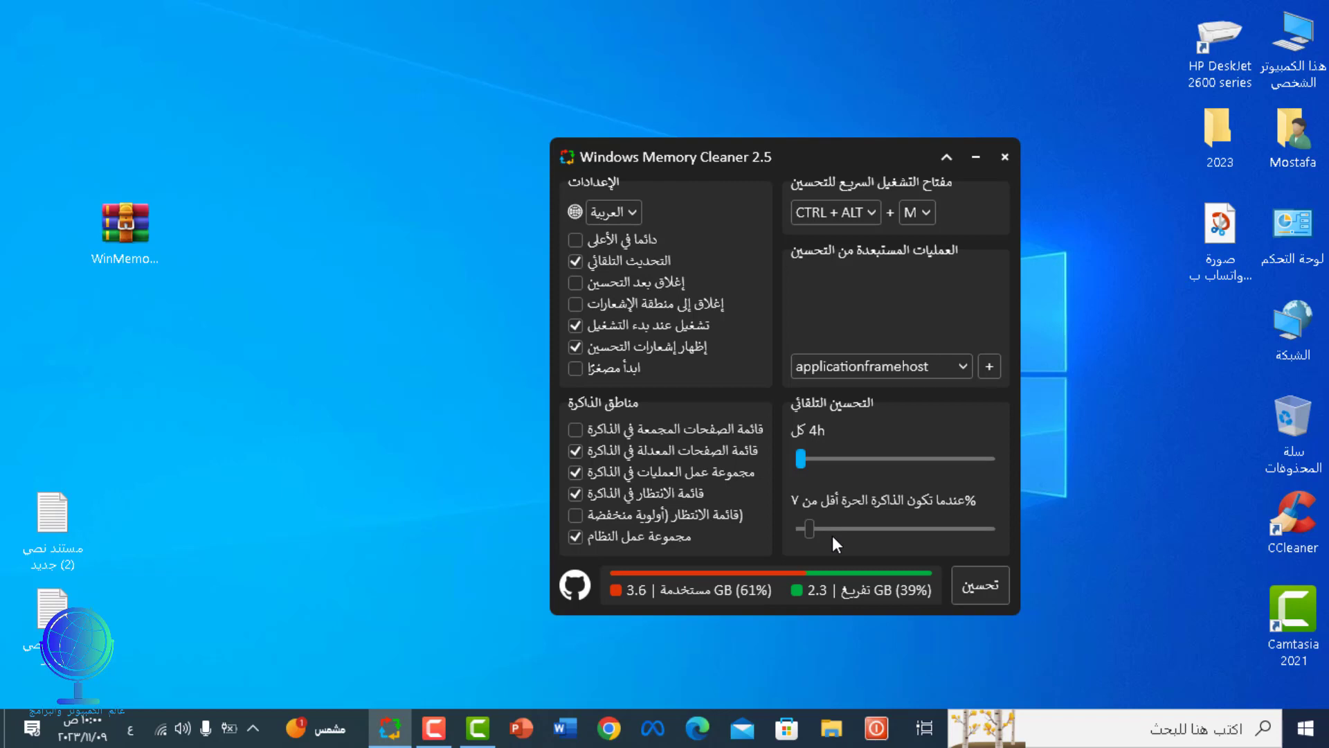
mouse_move(811, 533)
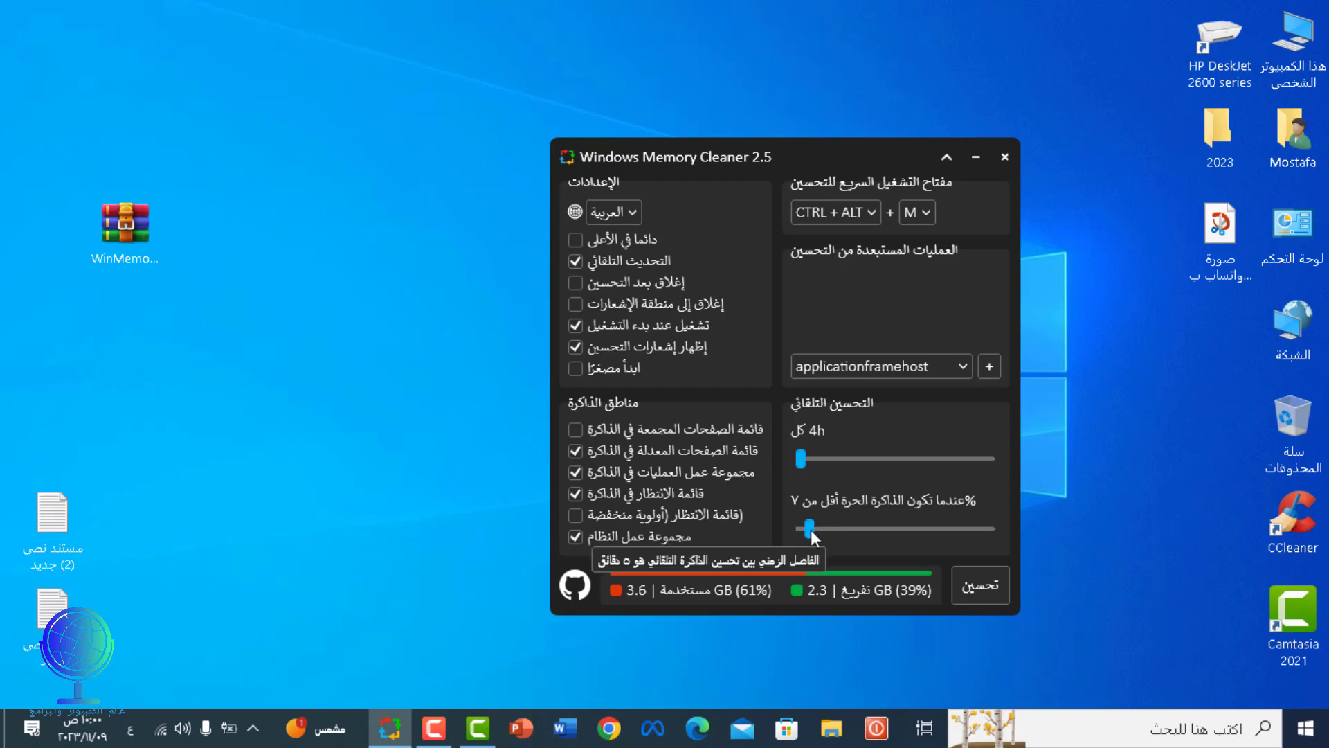
left_click_drag(812, 529, 844, 533)
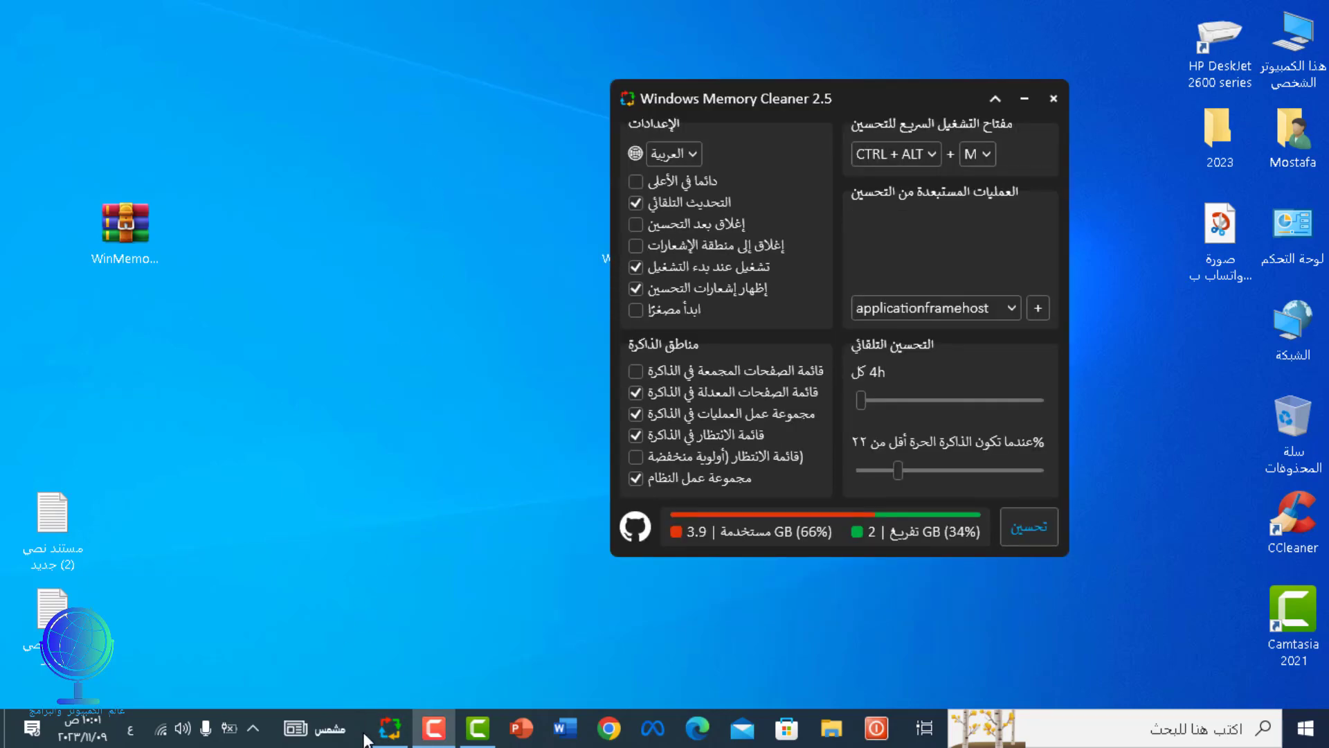
- Open Task Manager from the taskbar alongside the Windows Memory Cleaner window
right_click(364, 739)
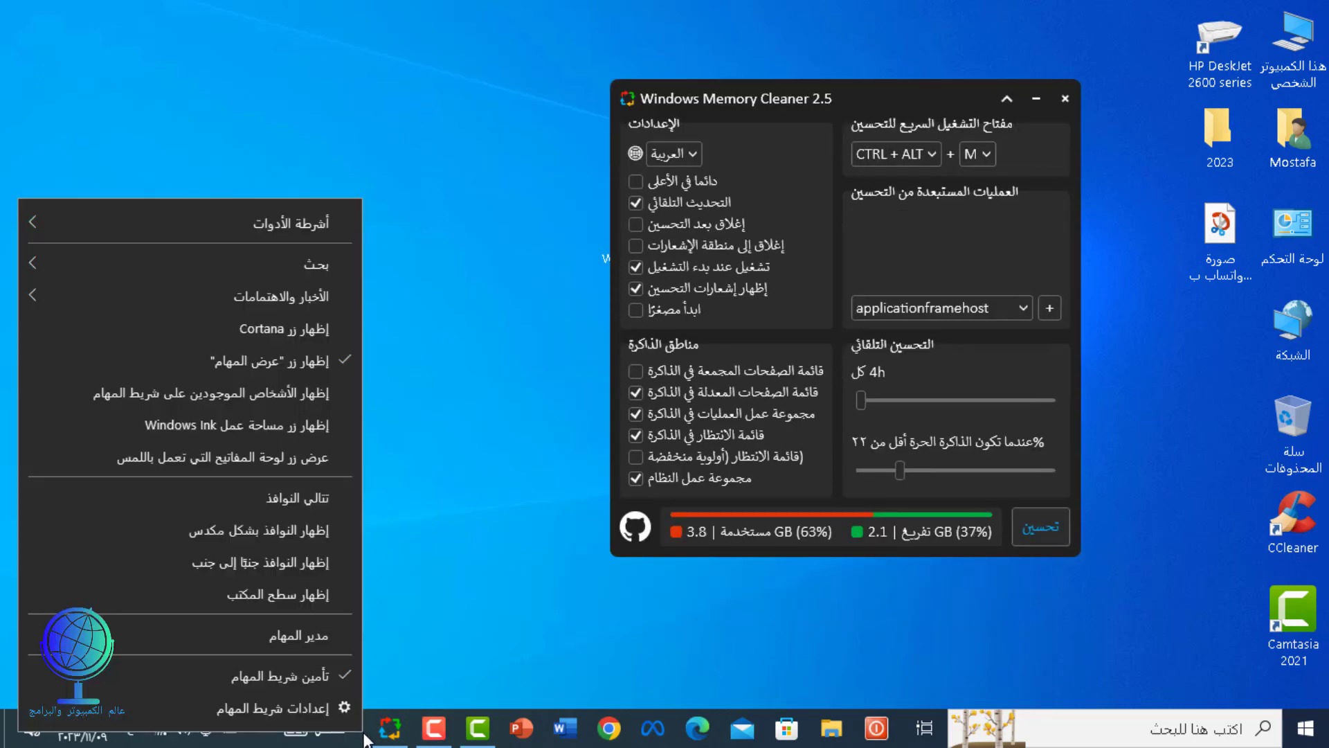
left_click(325, 633)
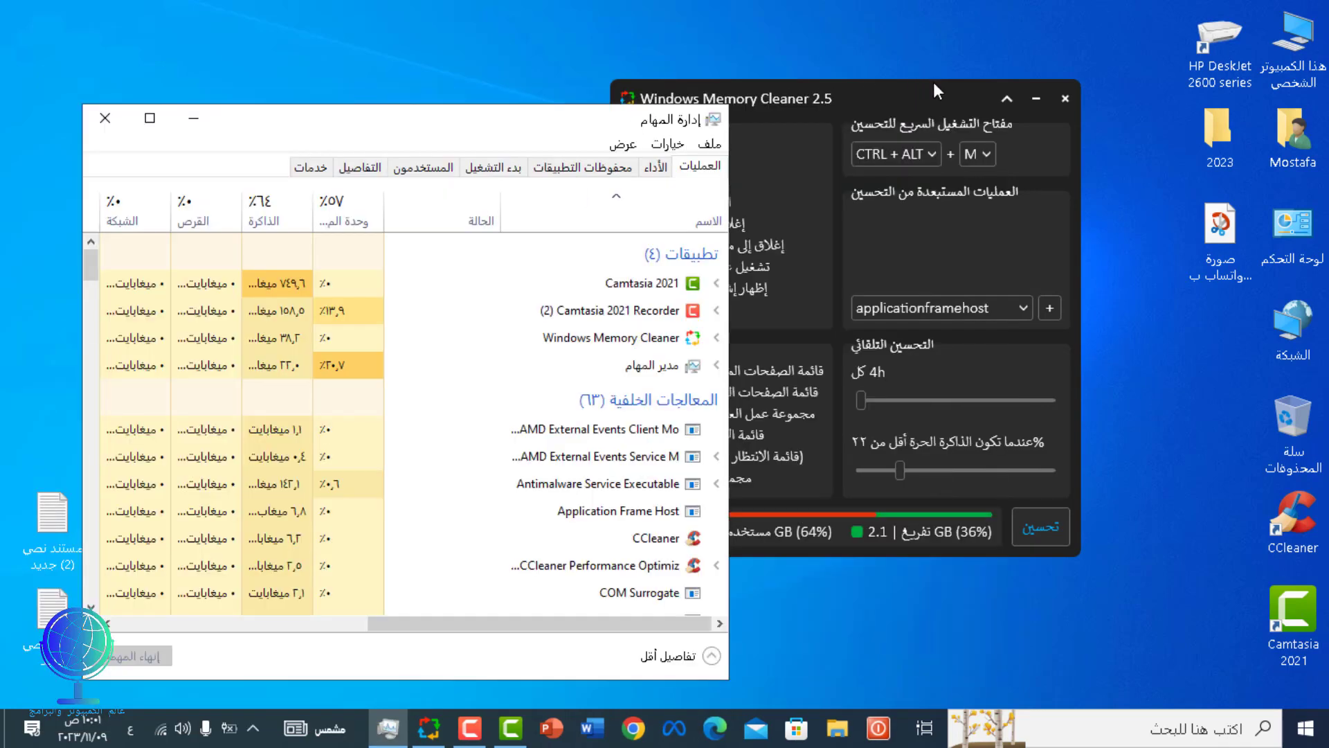
- Place the Windows Memory Cleaner window beside Task Manager without overlap and show Task Manager's memory performance graph
left_click(933, 82)
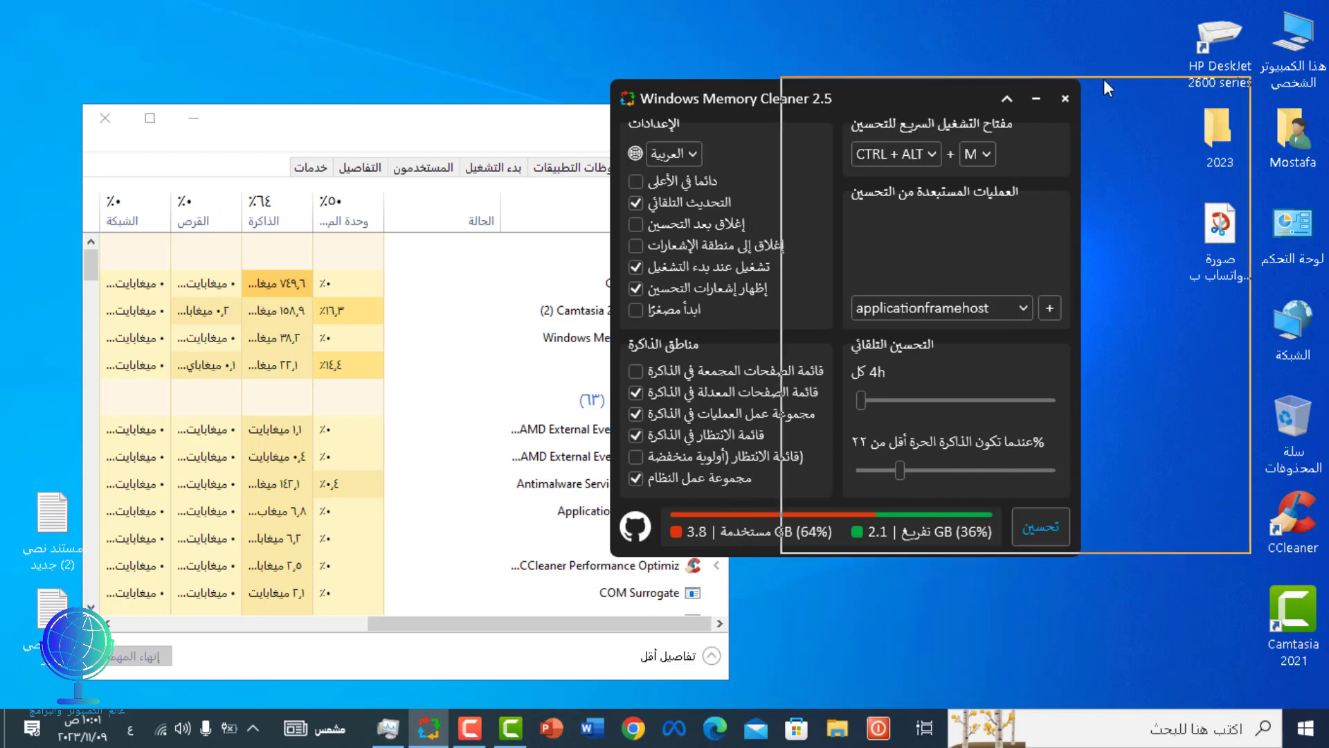
left_click_drag(1104, 79, 1060, 87)
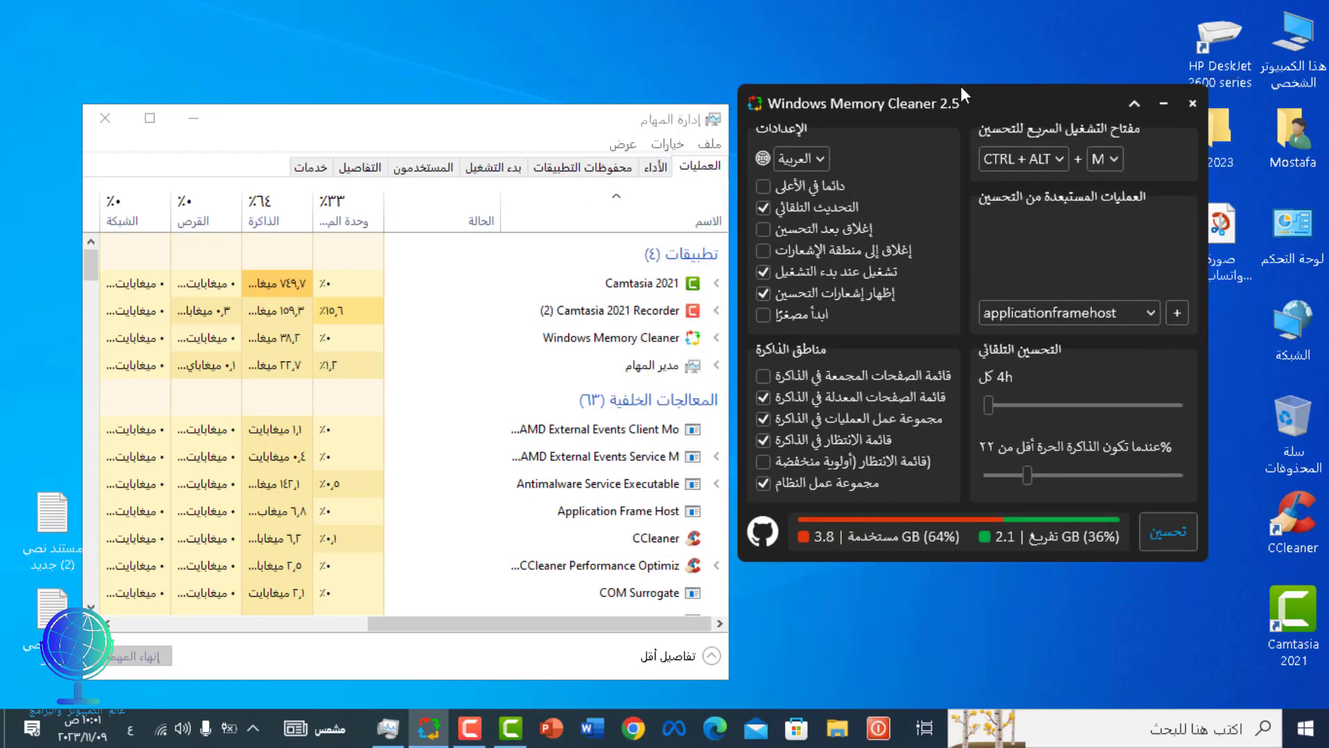
left_click(659, 169)
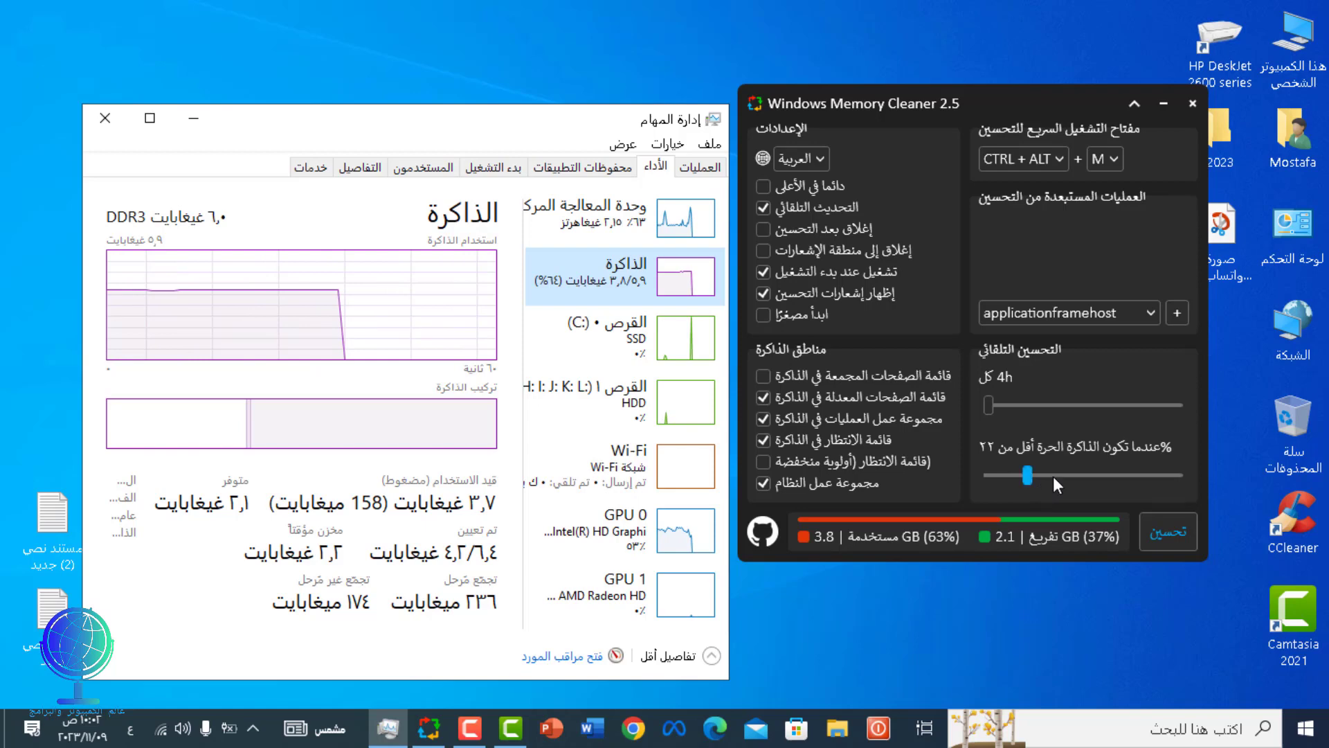
- Run the memory optimization (تحسين) in Windows Memory Cleaner while Task Manager shows memory usage, and close Task Manager
left_click(1170, 535)
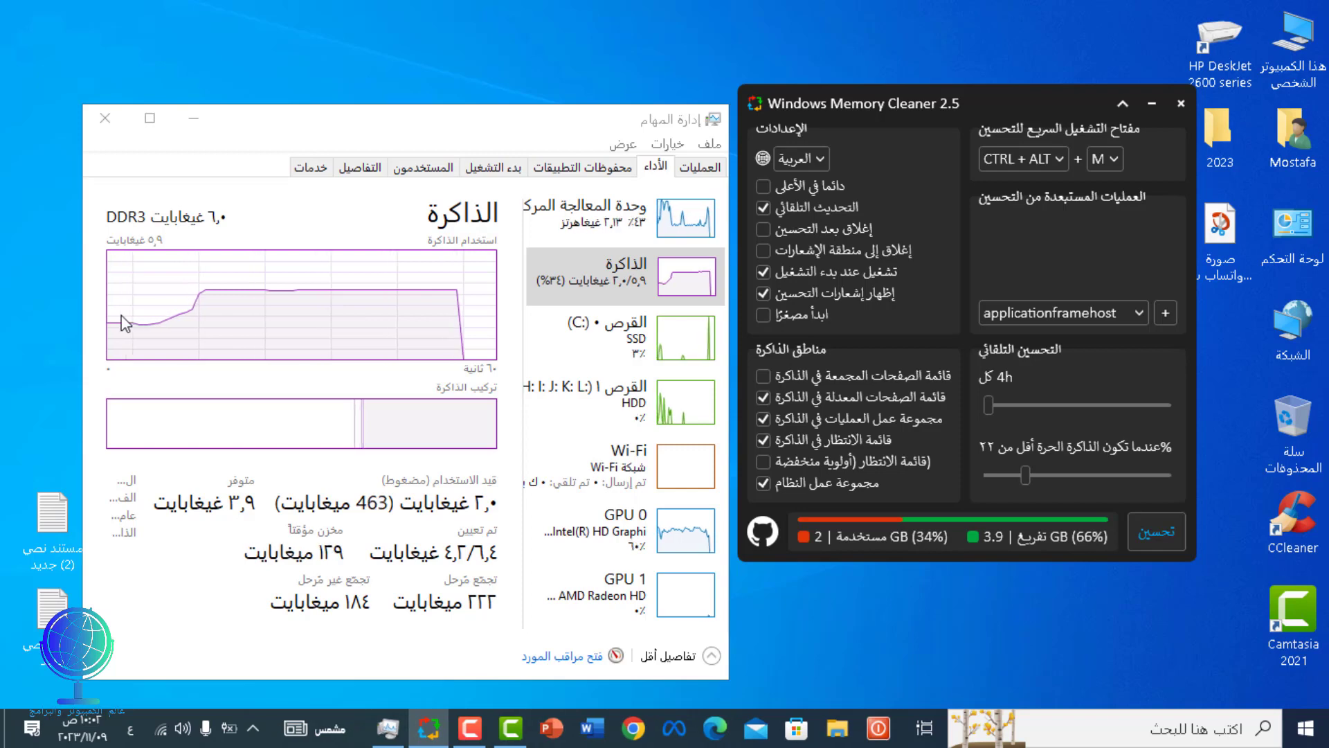
left_click(106, 120)
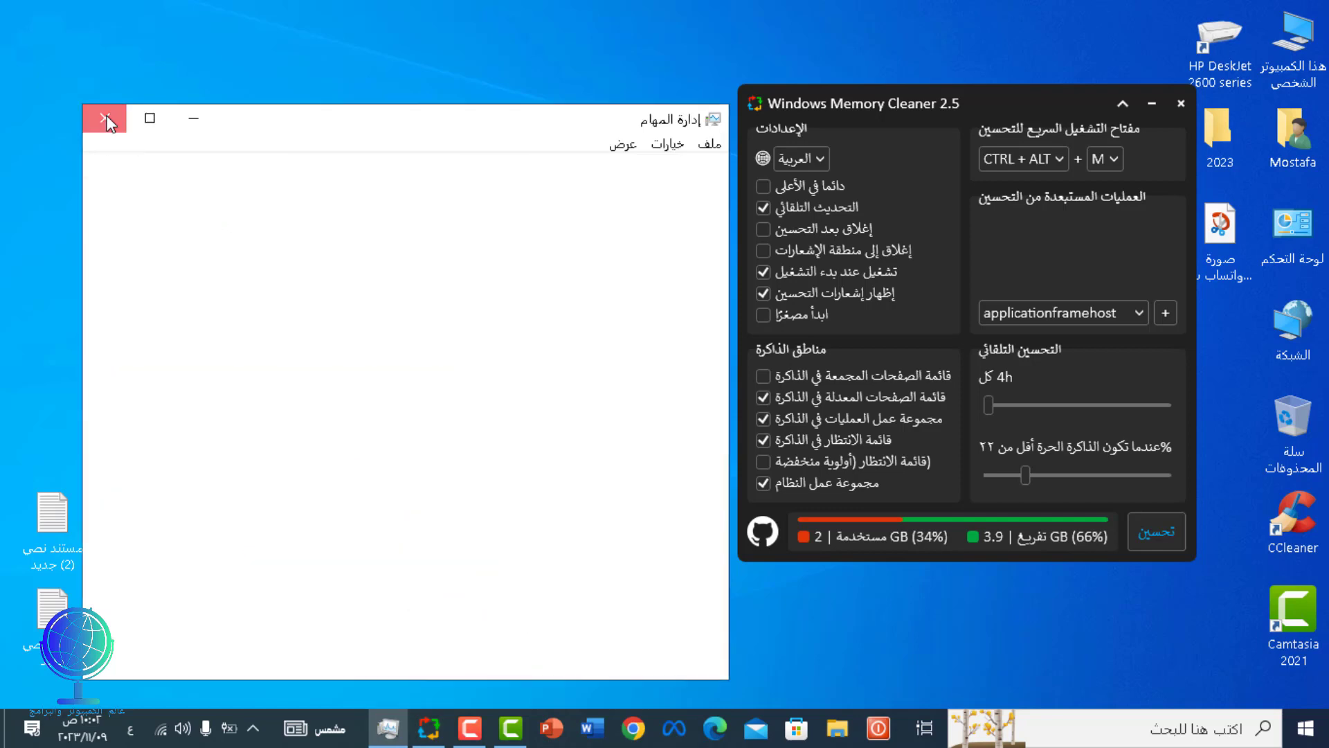
- Move the Windows Memory Cleaner window back to the middle of the desktop
left_click_drag(969, 114, 786, 108)
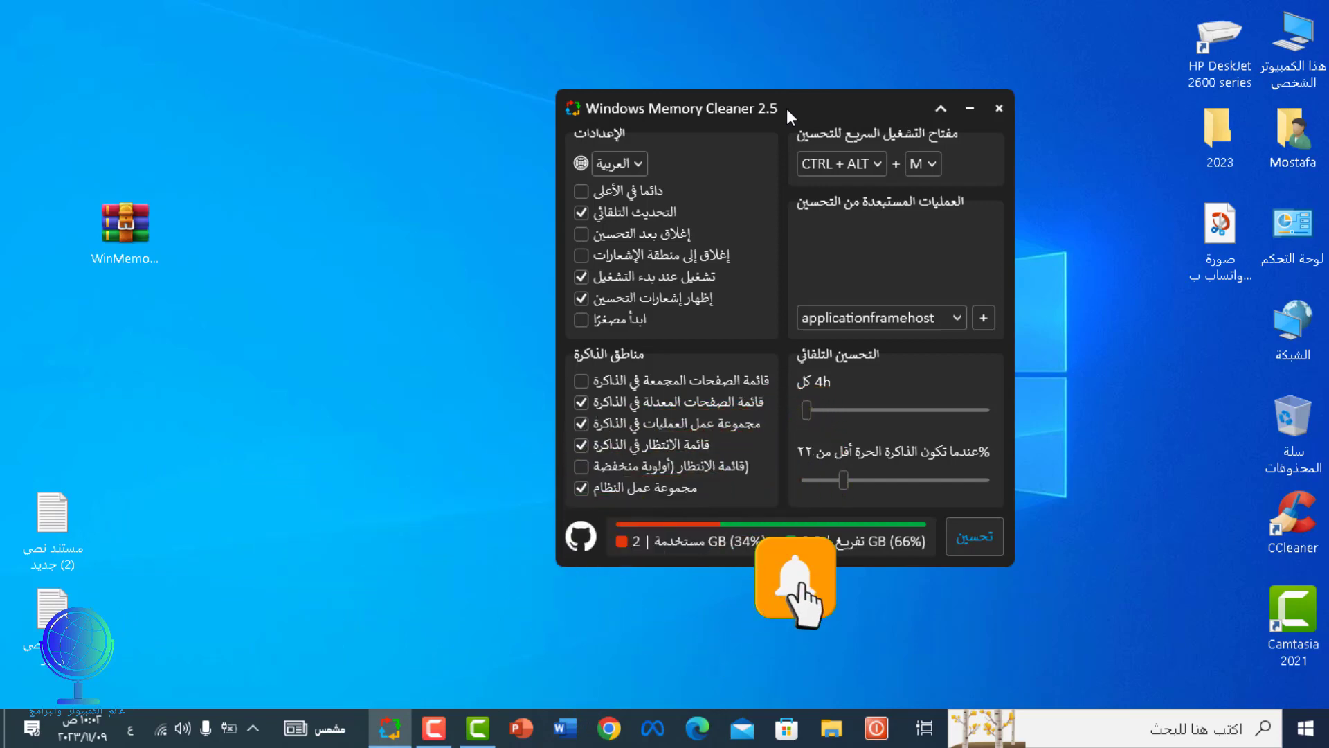
left_click(787, 122)
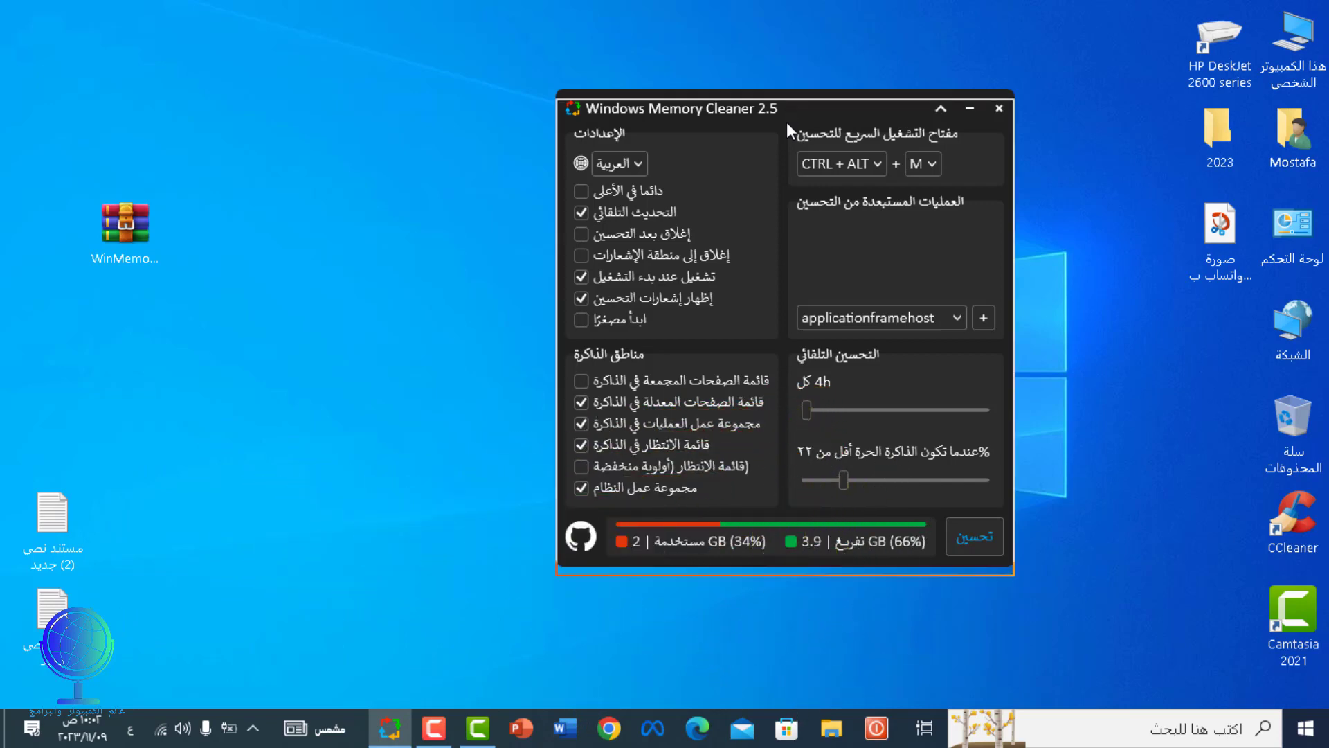
left_click_drag(786, 122, 776, 172)
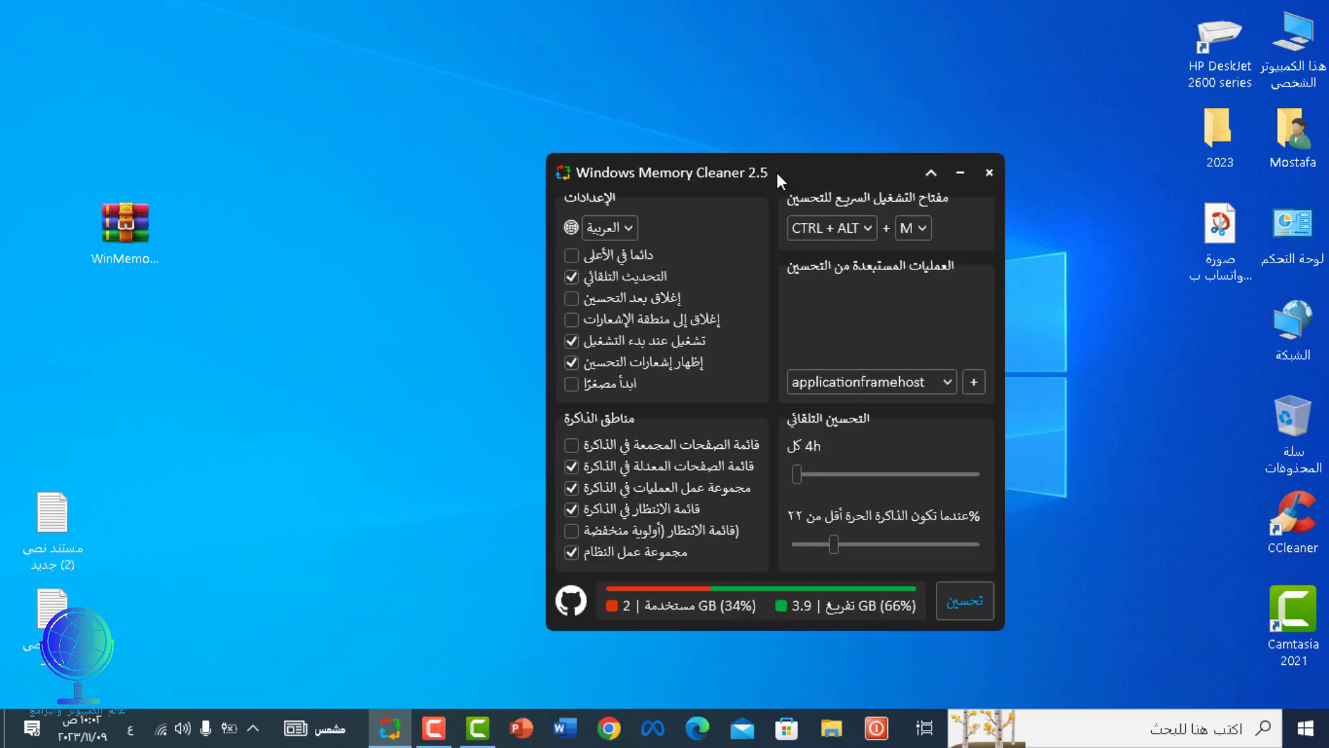